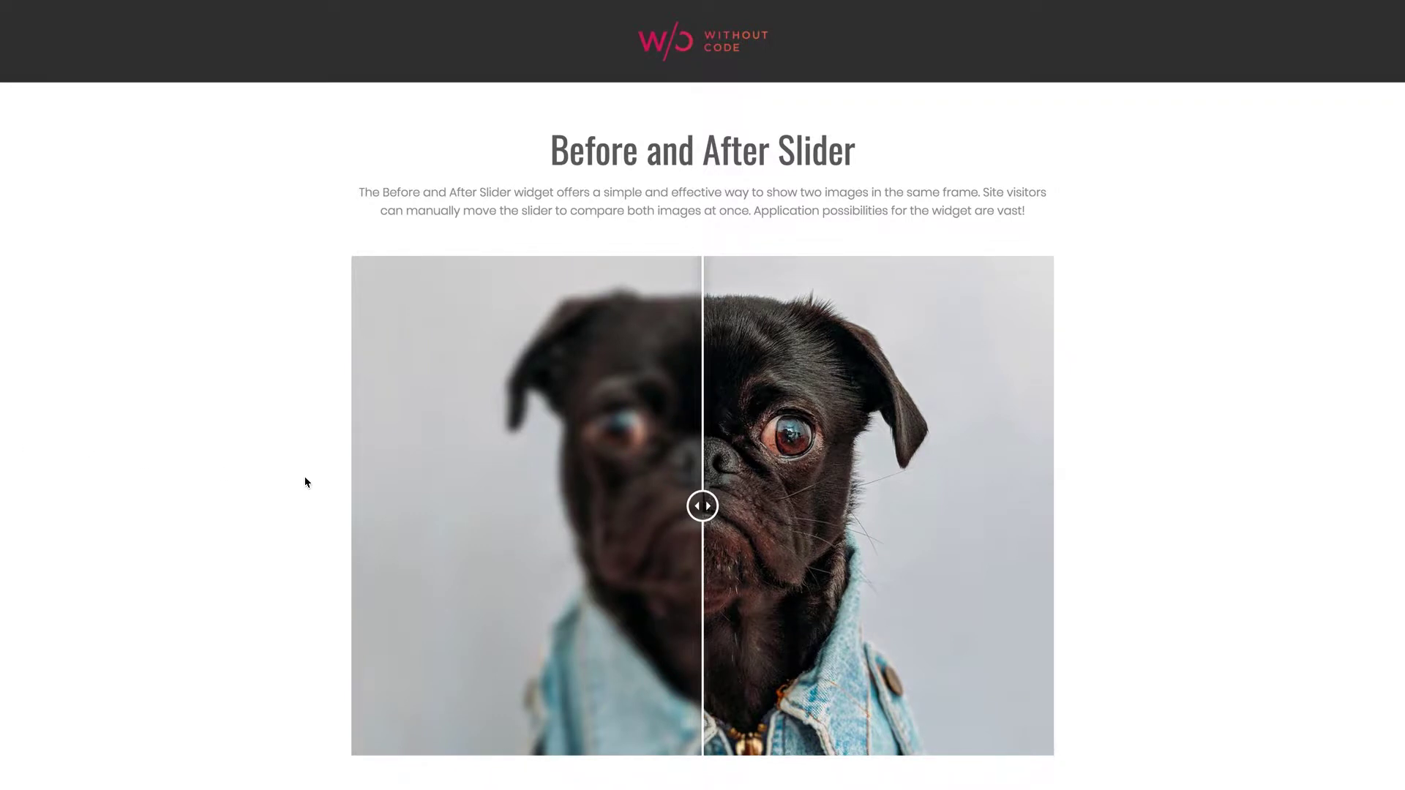
# Drag a Before/After Slider from the Media widgets into a new row below the three article cards.
pyautogui.moveTo(702, 510)
pyautogui.mouseDown()
pyautogui.moveTo(803, 508)
pyautogui.moveTo(469, 510)
pyautogui.moveTo(933, 507)
pyautogui.moveTo(505, 505)
pyautogui.moveTo(709, 505)
pyautogui.mouseUp()
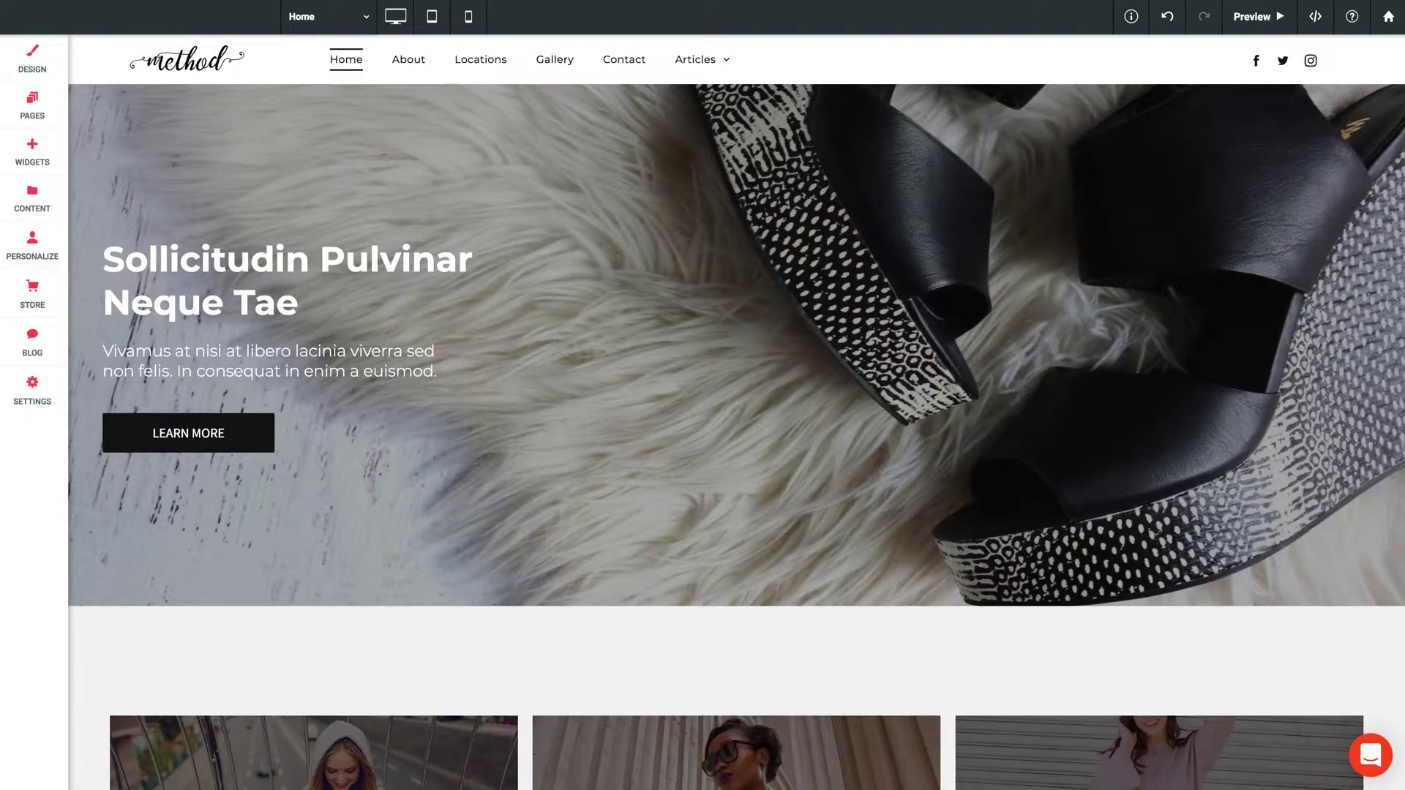
pyautogui.scroll(-8, 553, 439)
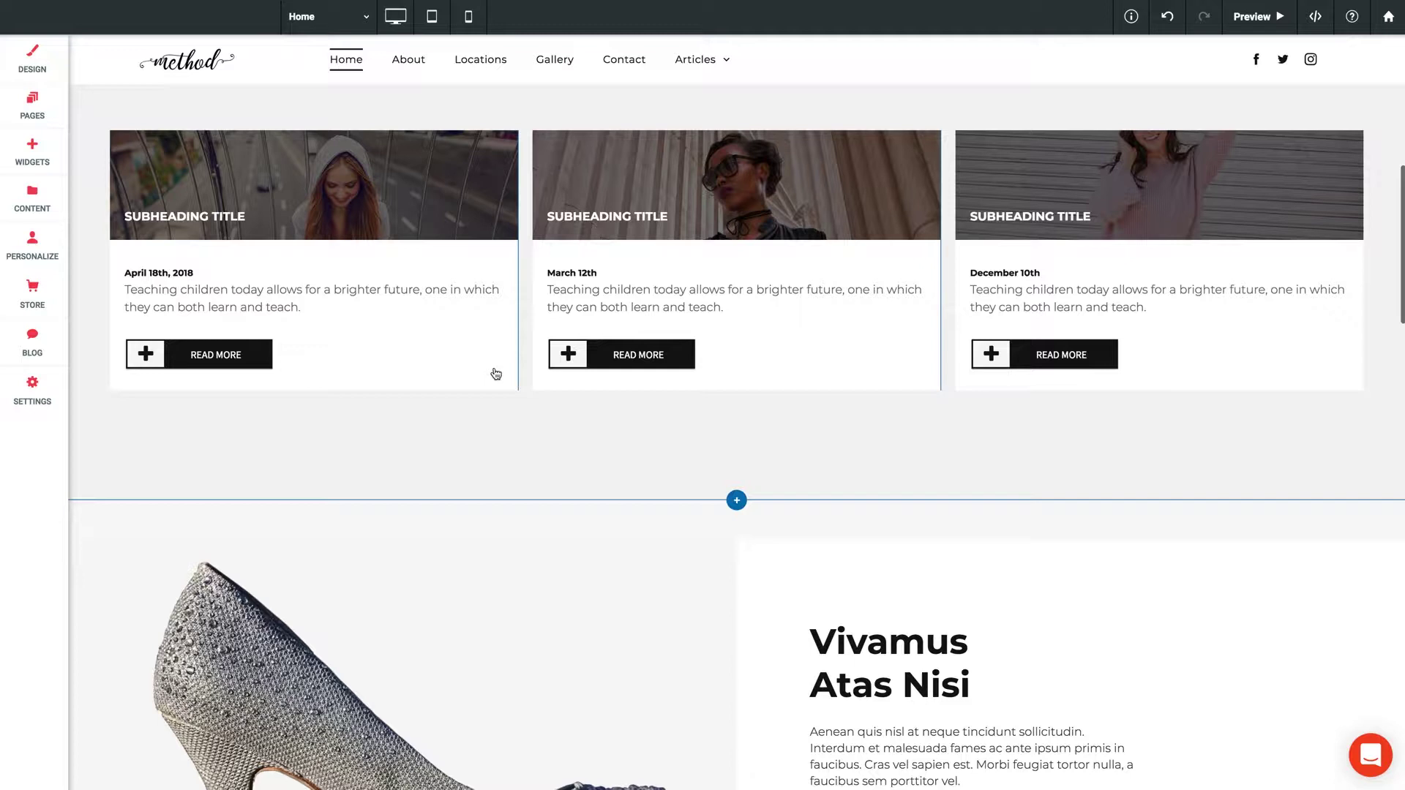
pyautogui.click(32, 153)
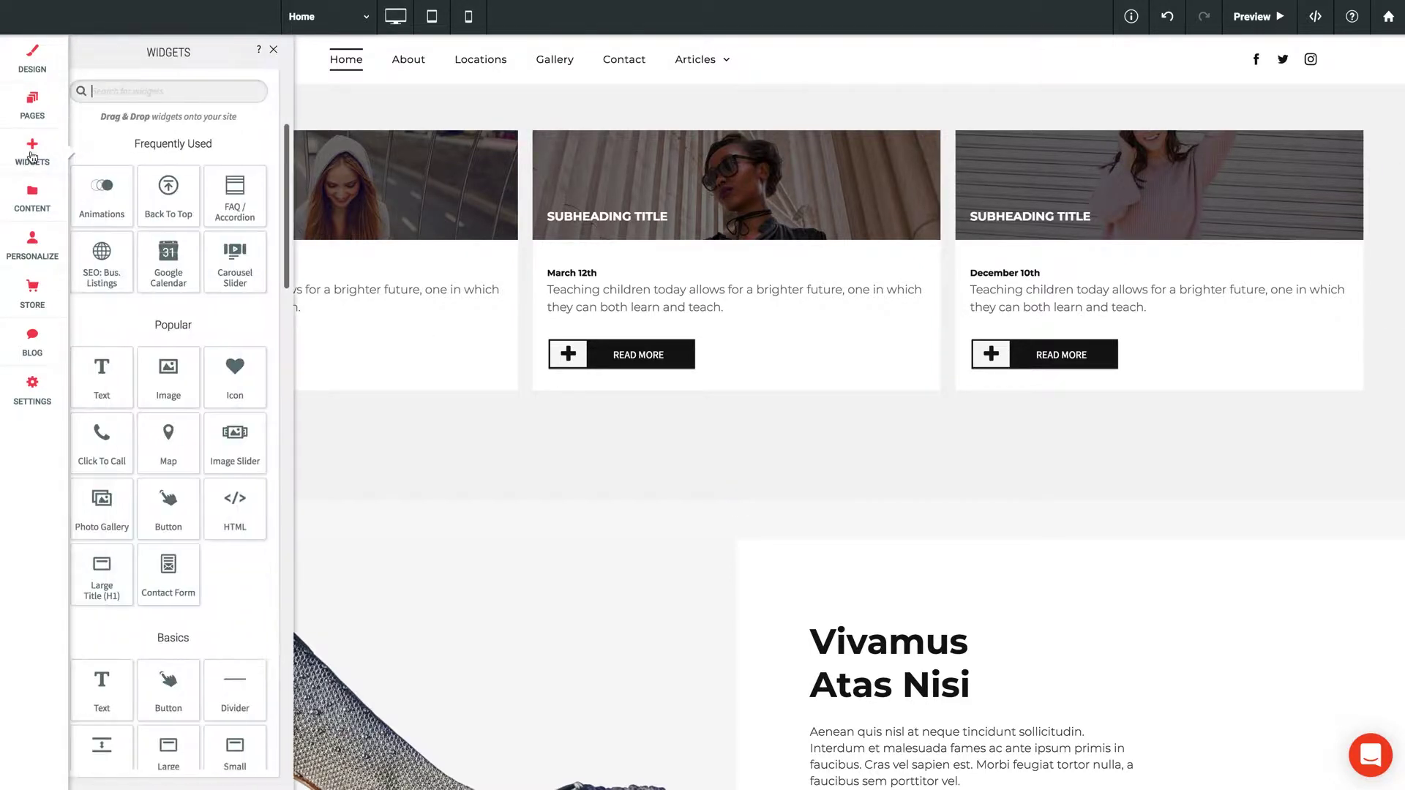
pyautogui.scroll(-8, 153, 483)
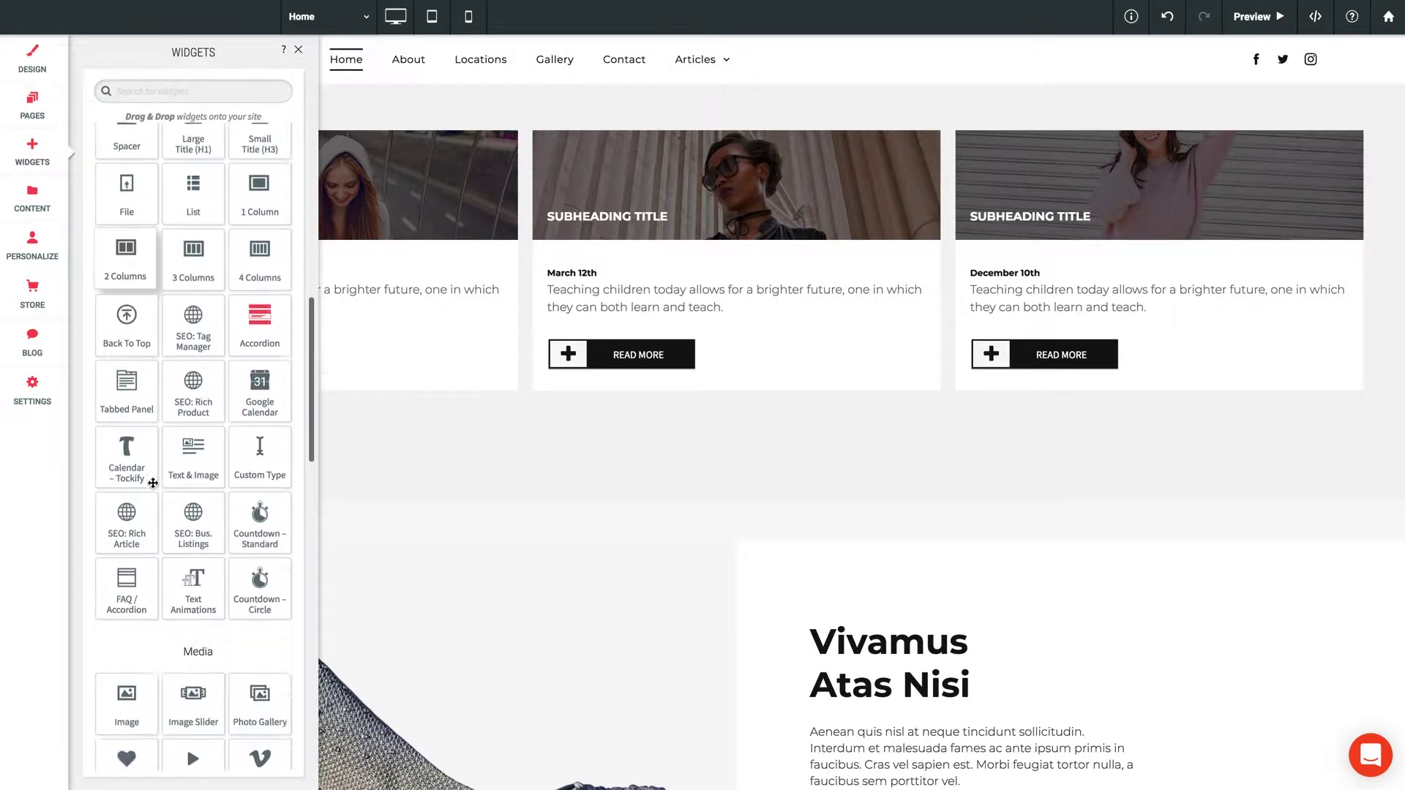
pyautogui.scroll(-5, 153, 482)
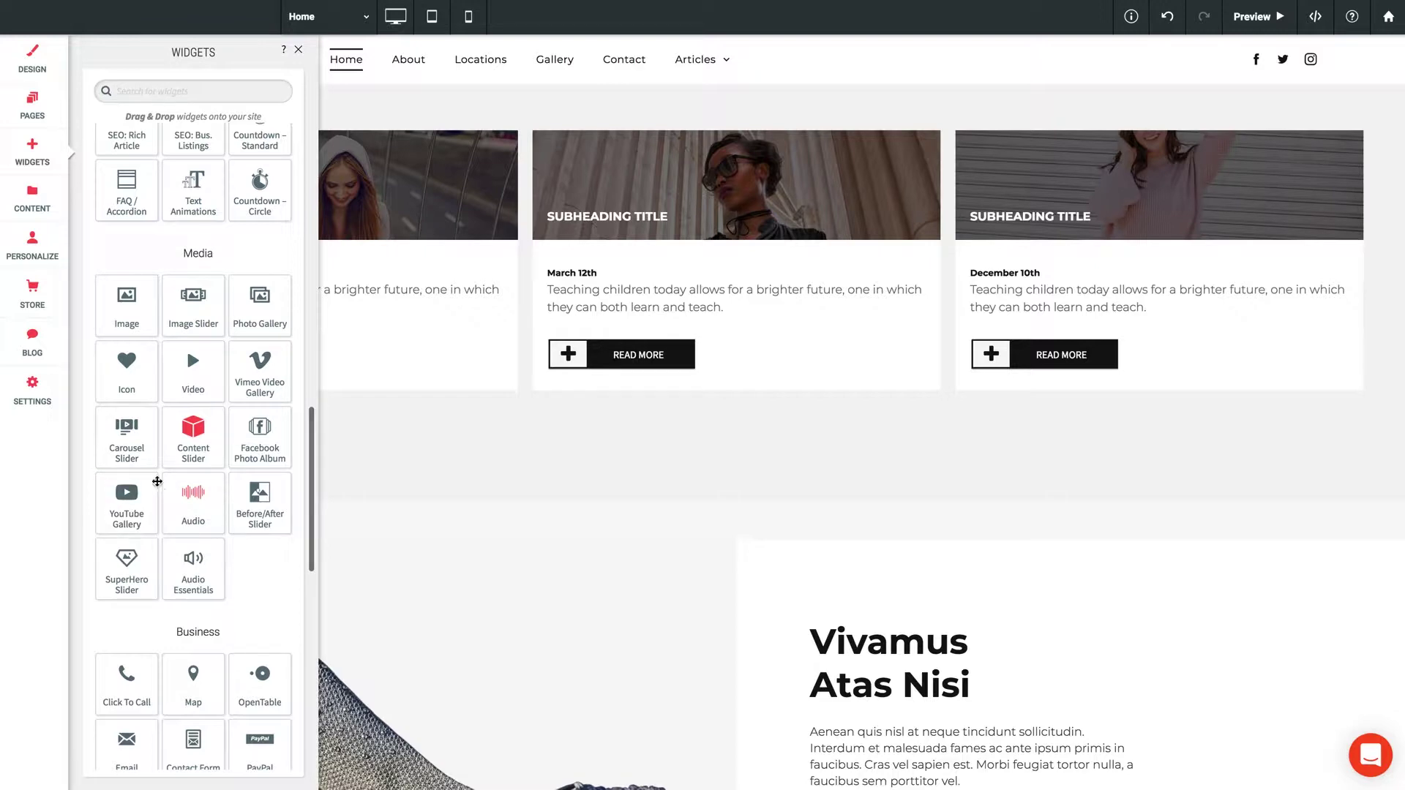
pyautogui.moveTo(259, 503); pyautogui.dragTo(734, 534)
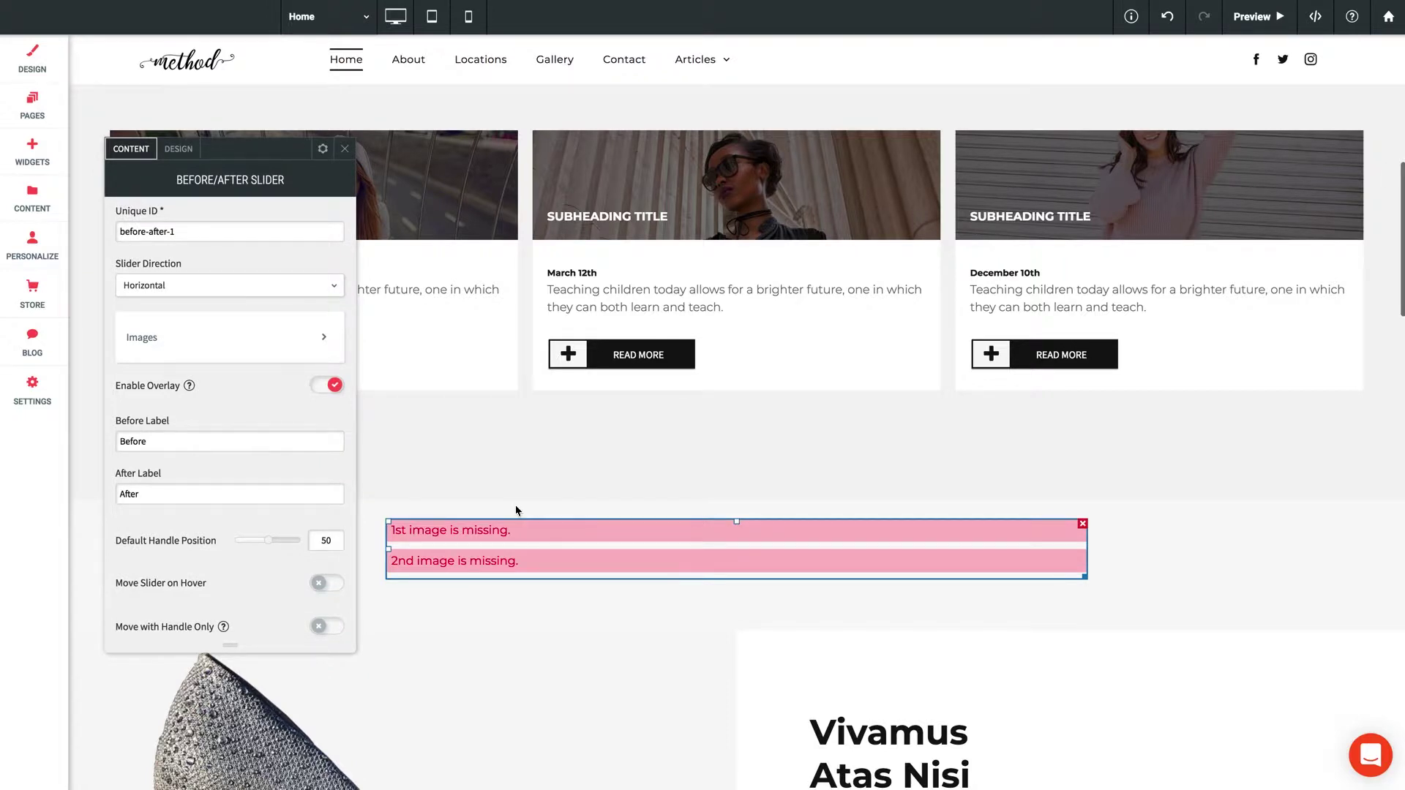
# Keep Slider Direction on Horizontal and open the empty First Image and Second Image slots.
pyautogui.scroll(-3, 515, 510)
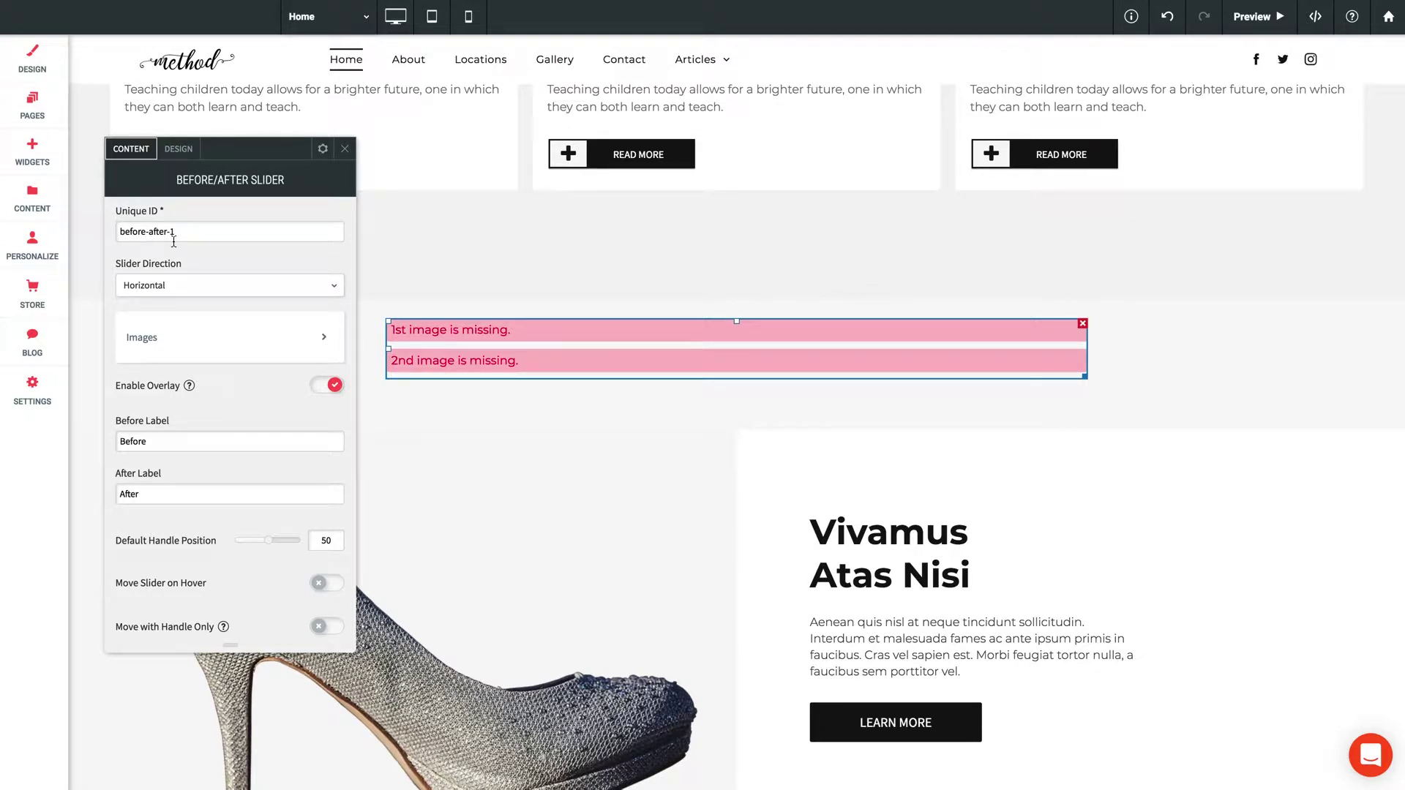
pyautogui.click(165, 286)
pyautogui.click(150, 309)
pyautogui.click(198, 343)
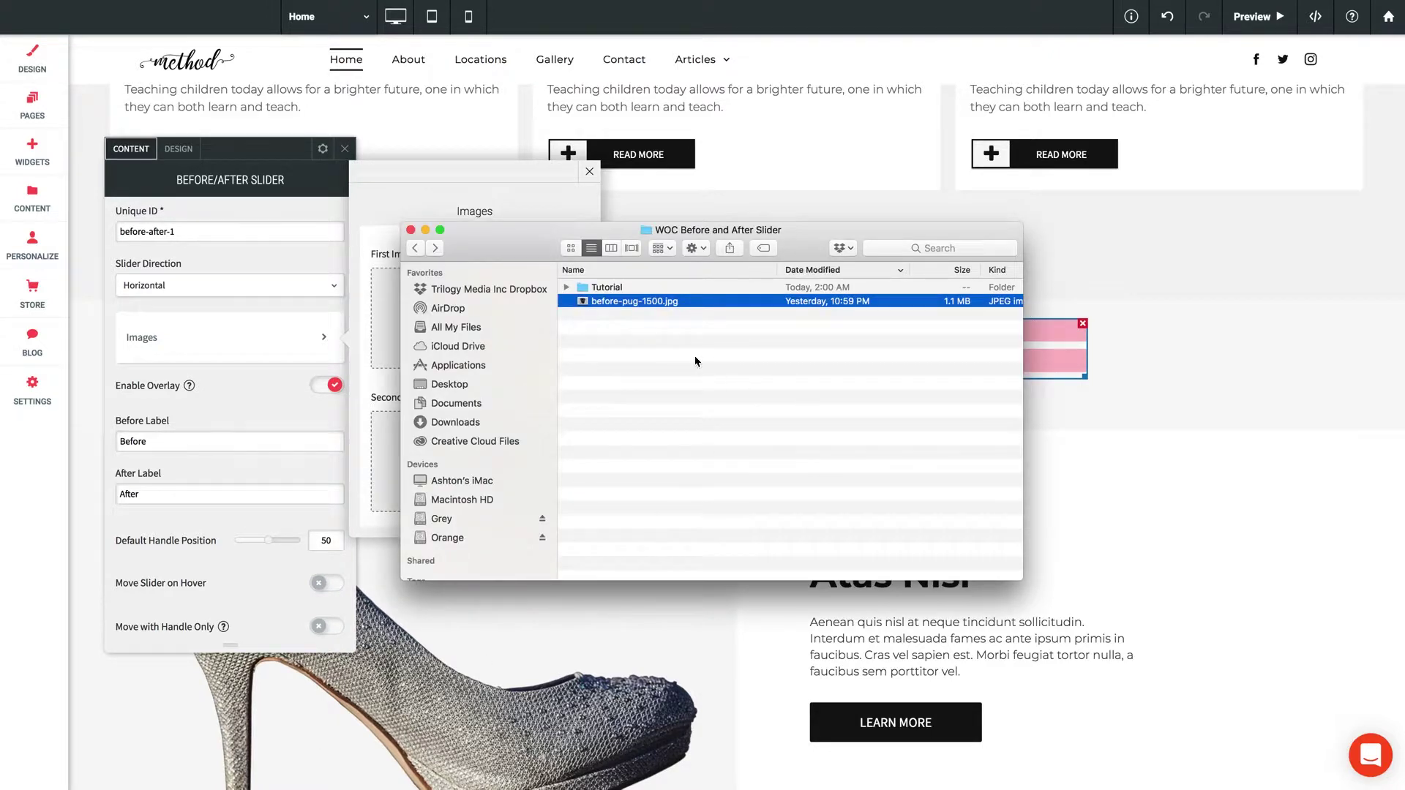
pyautogui.press('space')
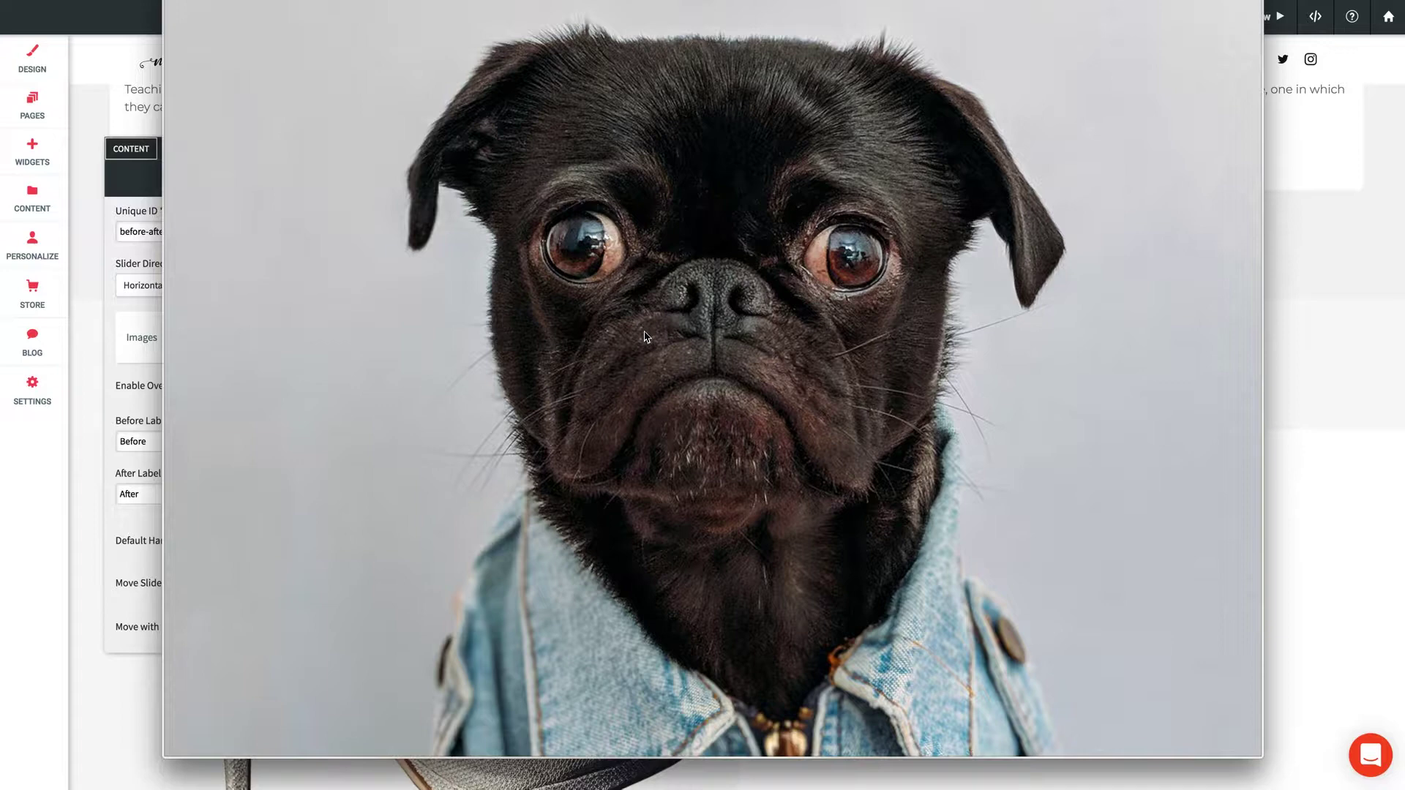
pyautogui.press('space')
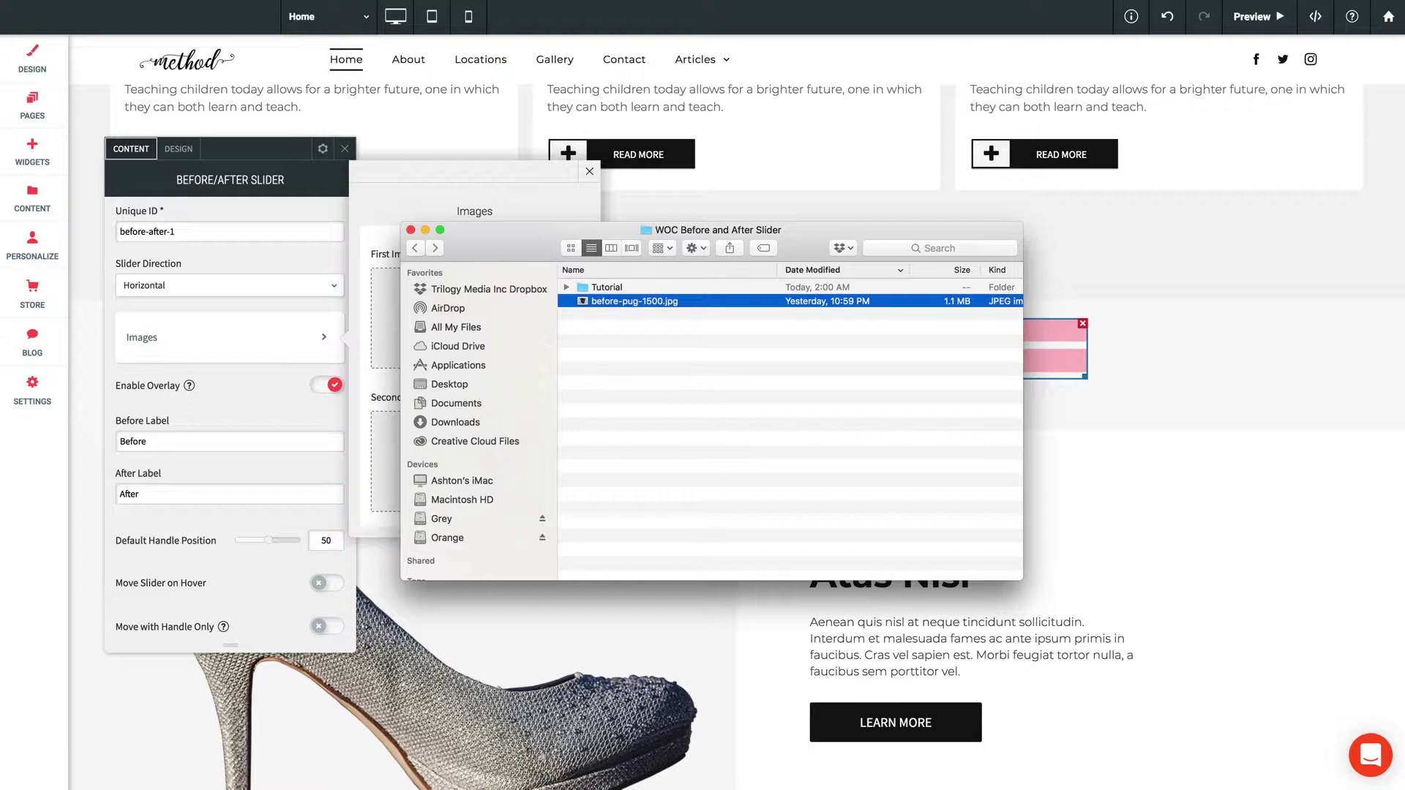
pyautogui.press('Escape')
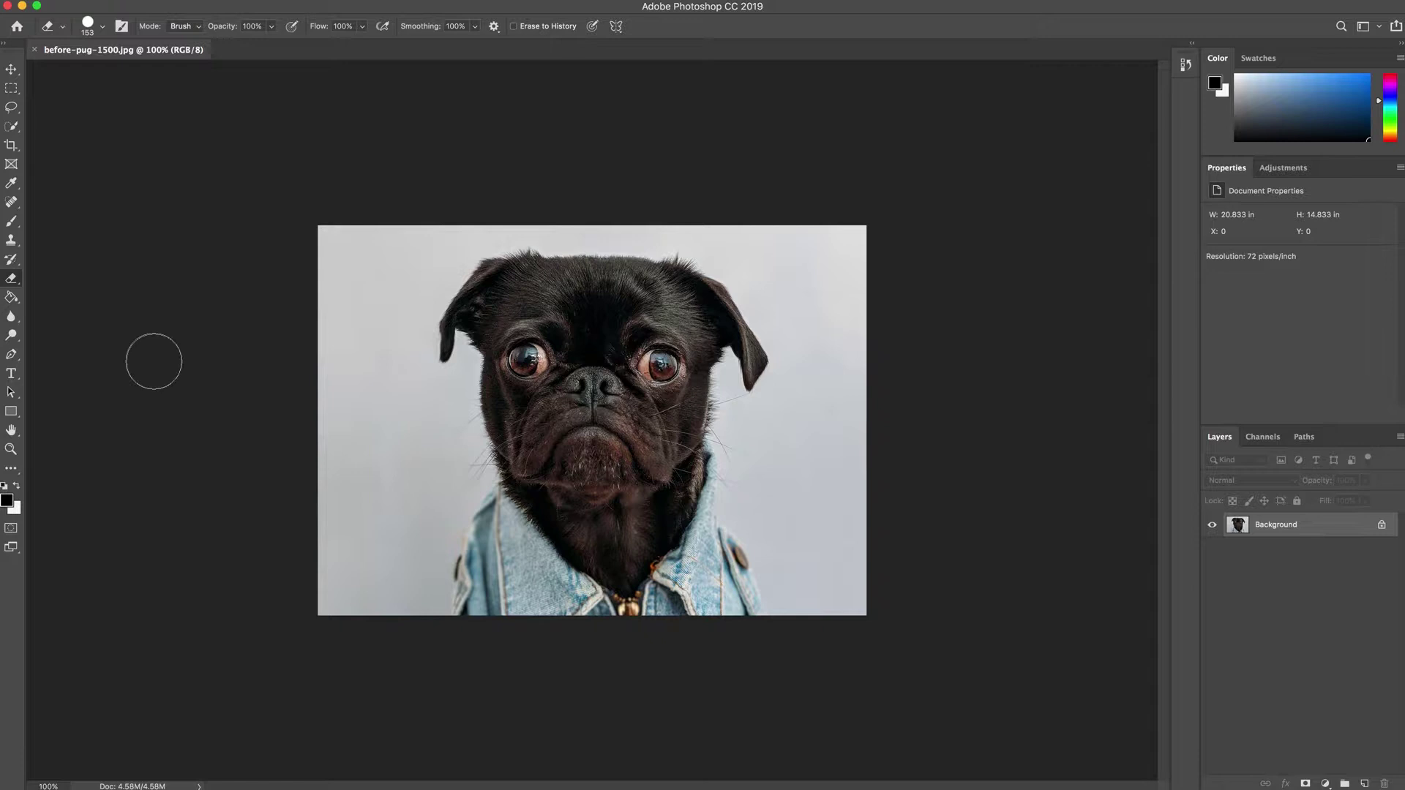
# Apply Hue/Saturation with Saturation at -100 to turn the pug photo black and white.
pyautogui.press('super+u')
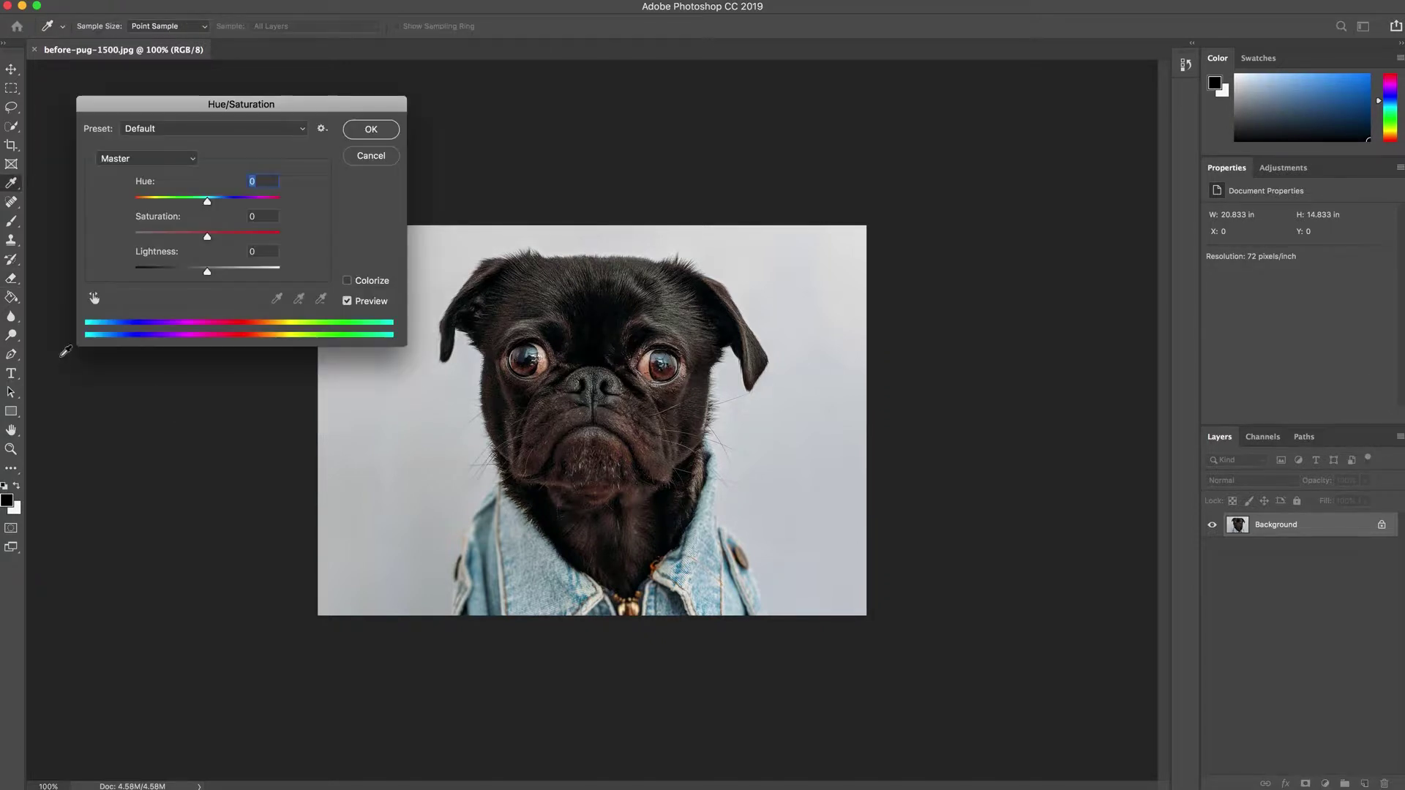
pyautogui.moveTo(237, 110); pyautogui.dragTo(302, 286)
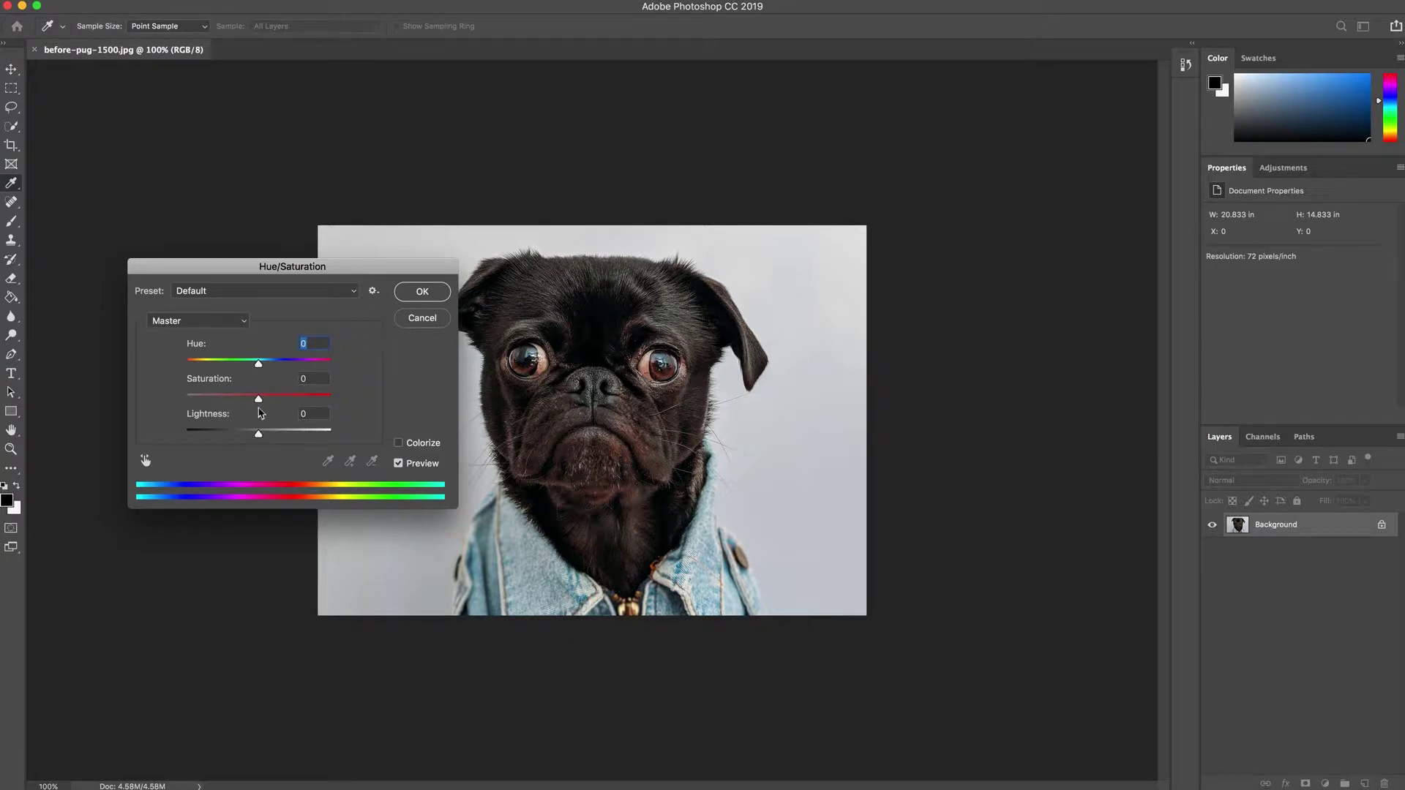
pyautogui.moveTo(258, 398); pyautogui.dragTo(176, 404)
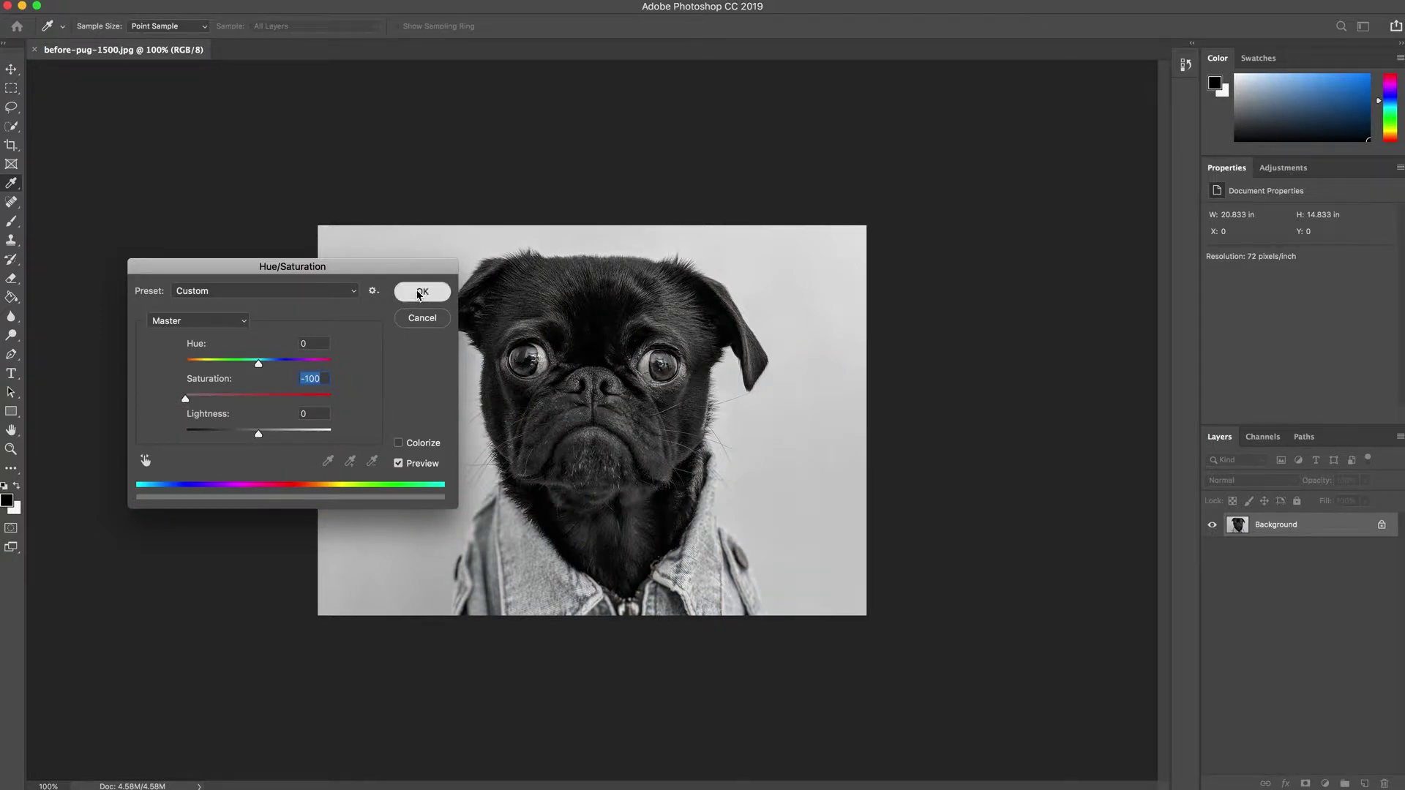
pyautogui.click(422, 291)
pyautogui.press('e')
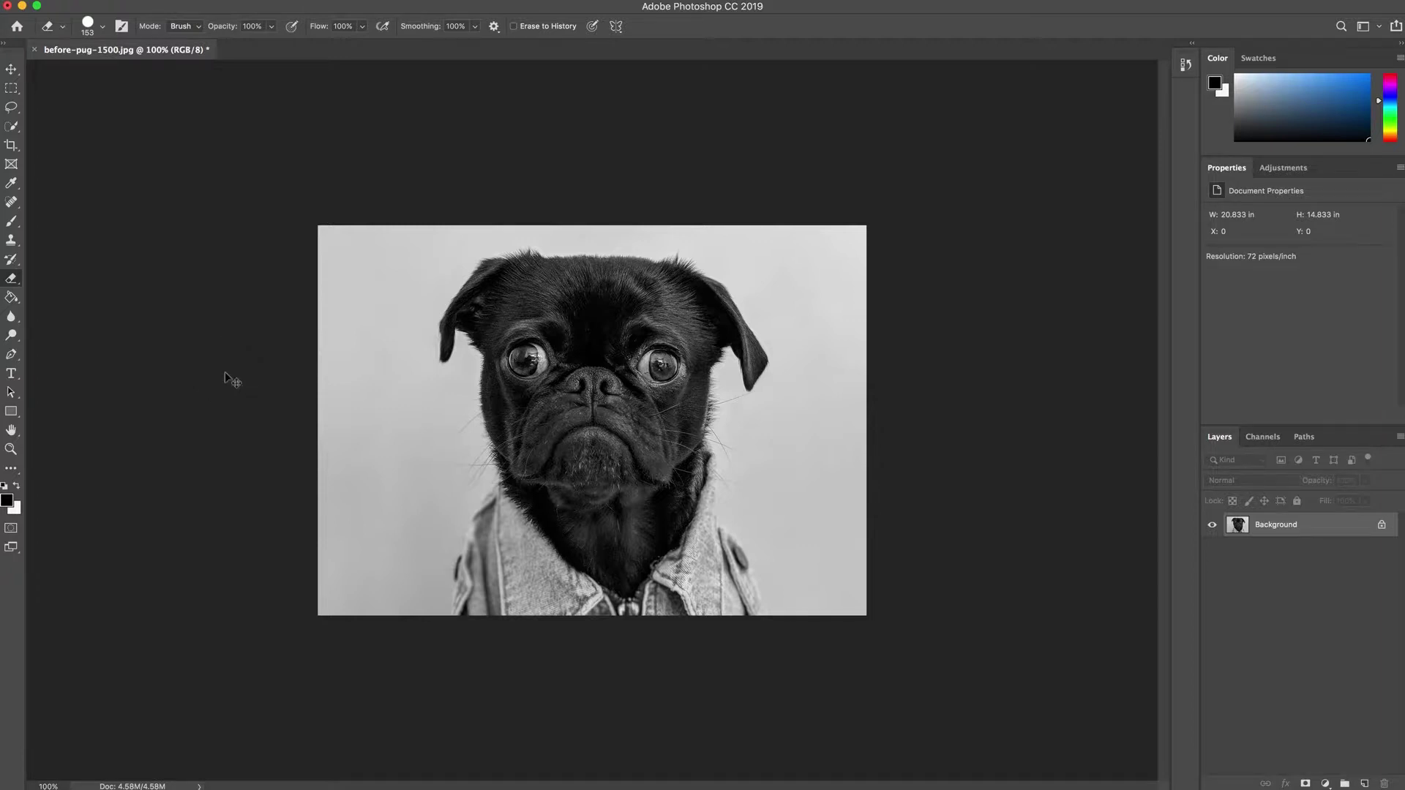
# Save a copy as before-pug-1500-bw.jpg at maximum JPEG quality.
pyautogui.press('super+shift+s')
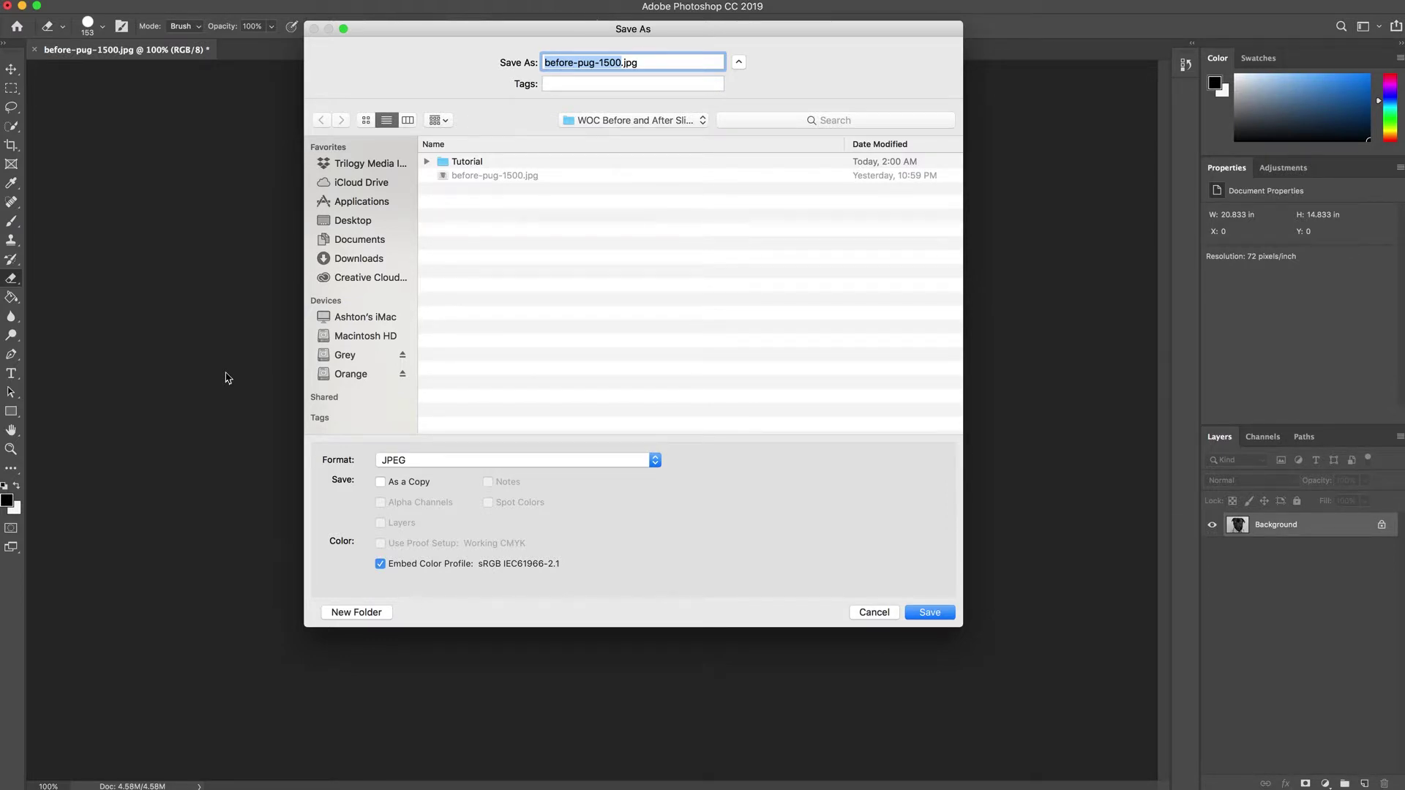
pyautogui.press('Right')
pyautogui.write('-bw')
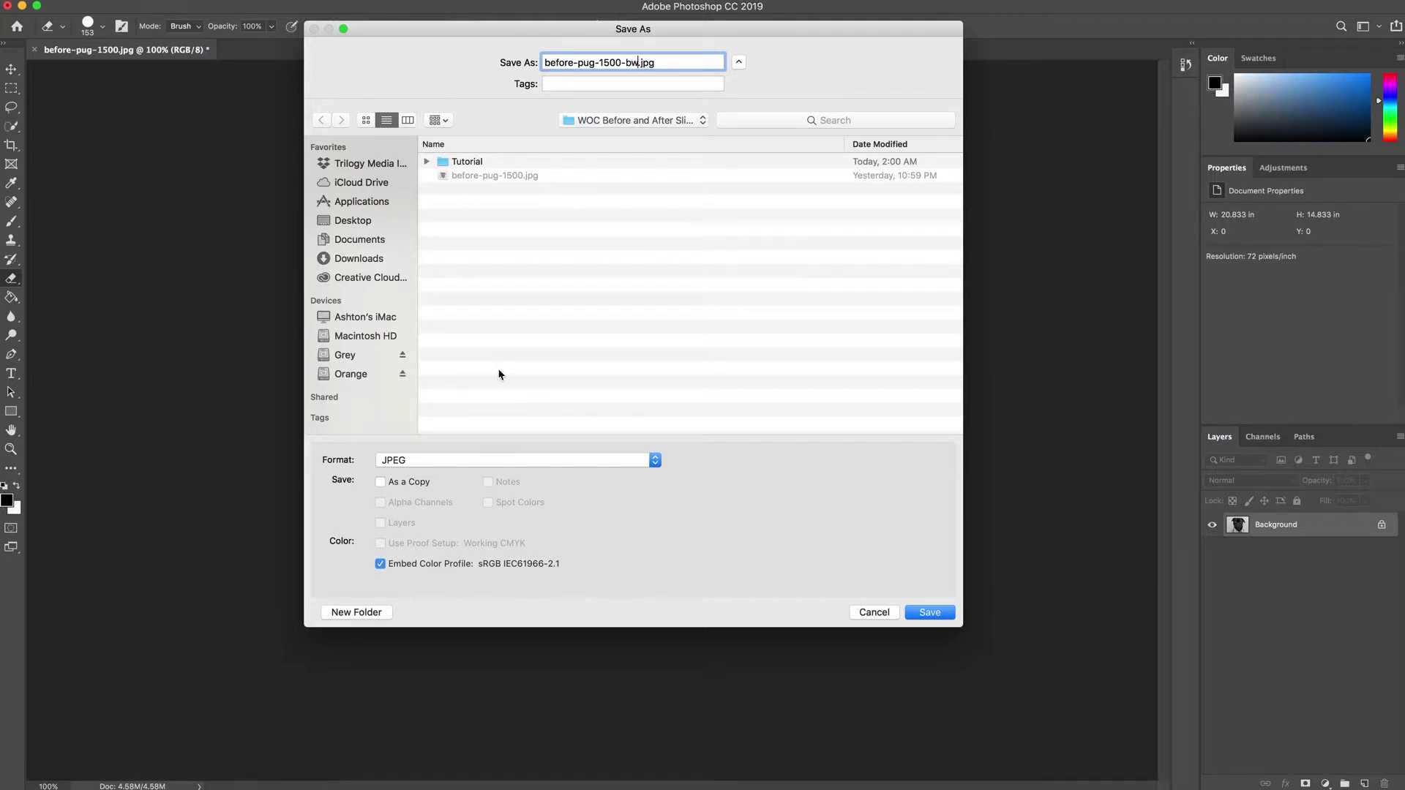
pyautogui.click(930, 612)
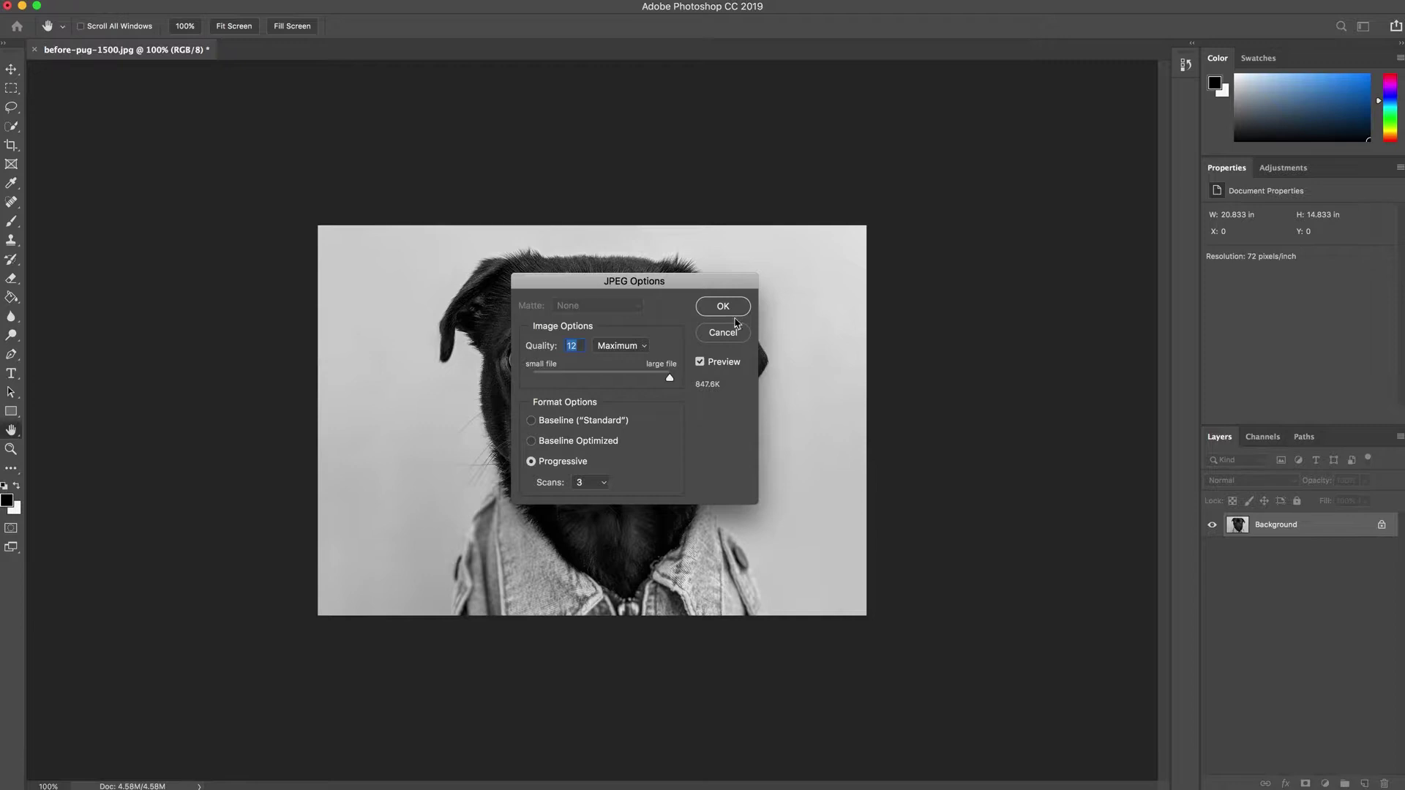
pyautogui.click(724, 308)
pyautogui.press('e')
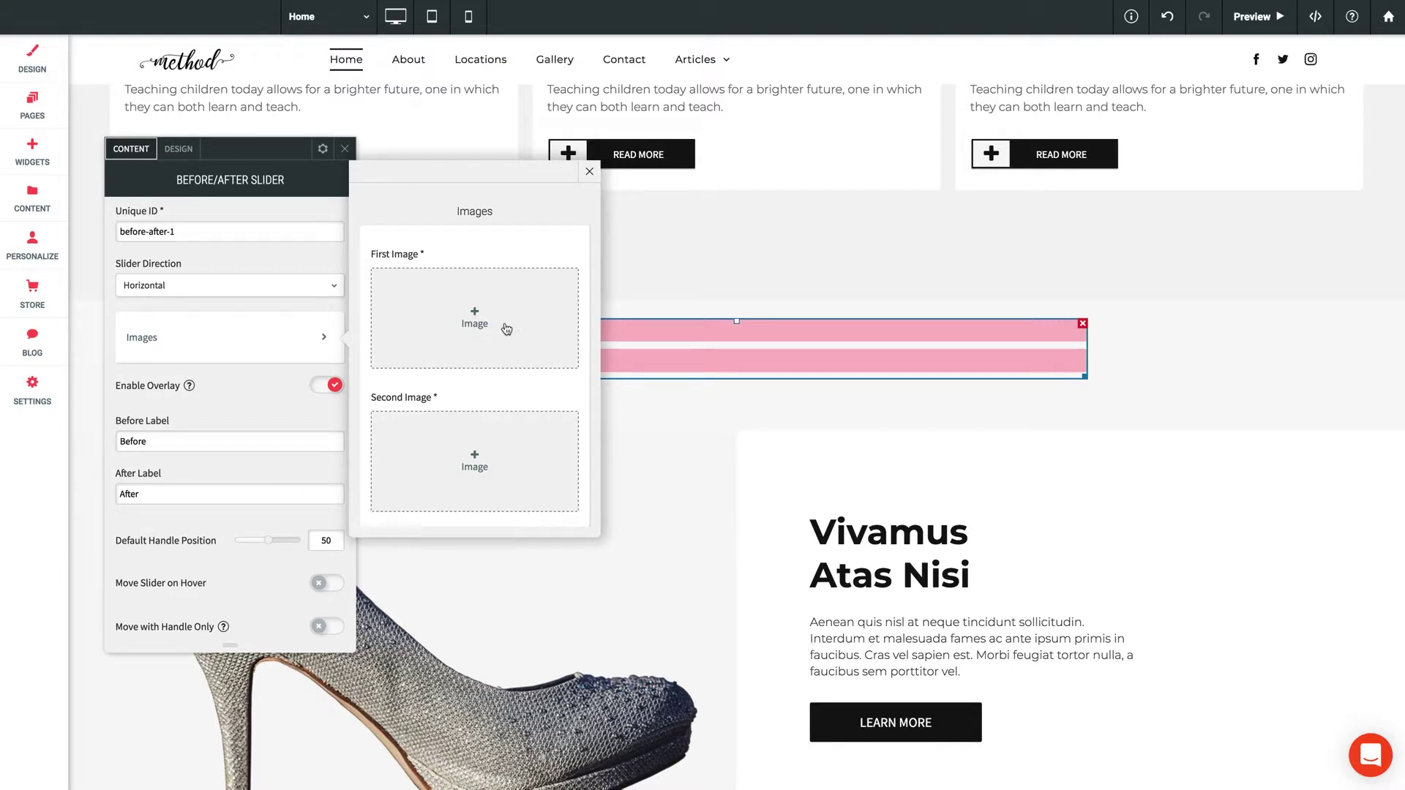
# Upload before-pug-1500-bw.jpg as the slider's First Image.
pyautogui.click(479, 314)
pyautogui.click(661, 569)
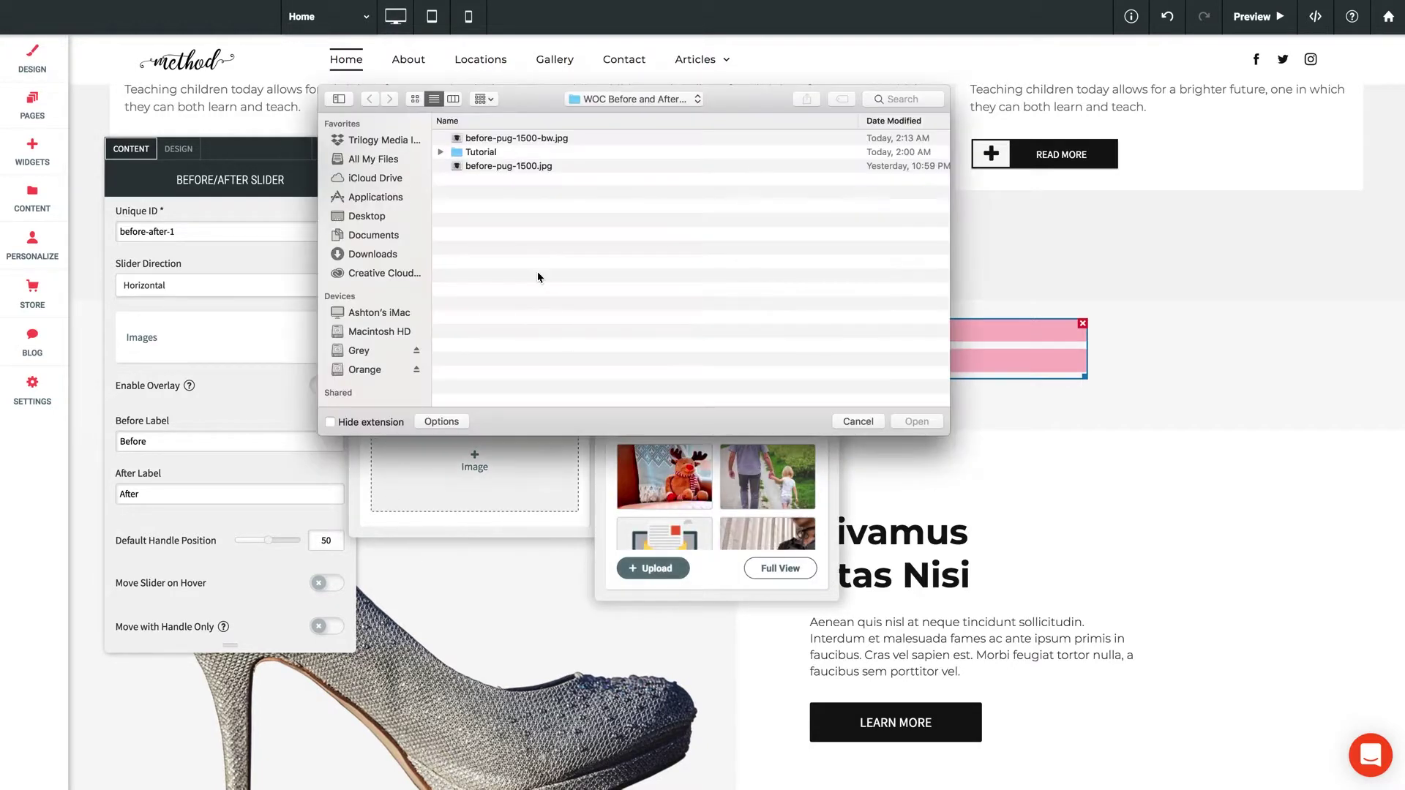
pyautogui.click(527, 166)
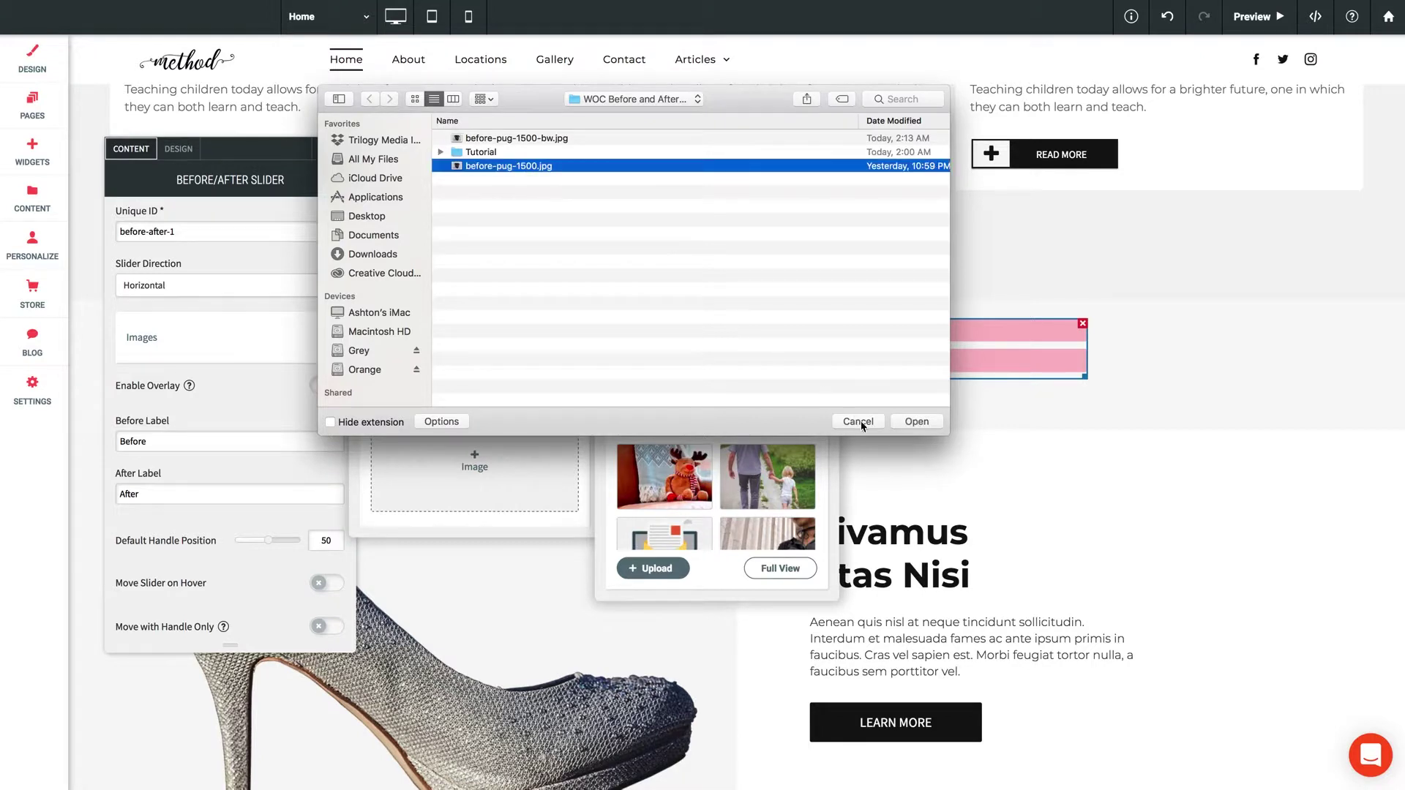
pyautogui.click(557, 139)
pyautogui.click(913, 423)
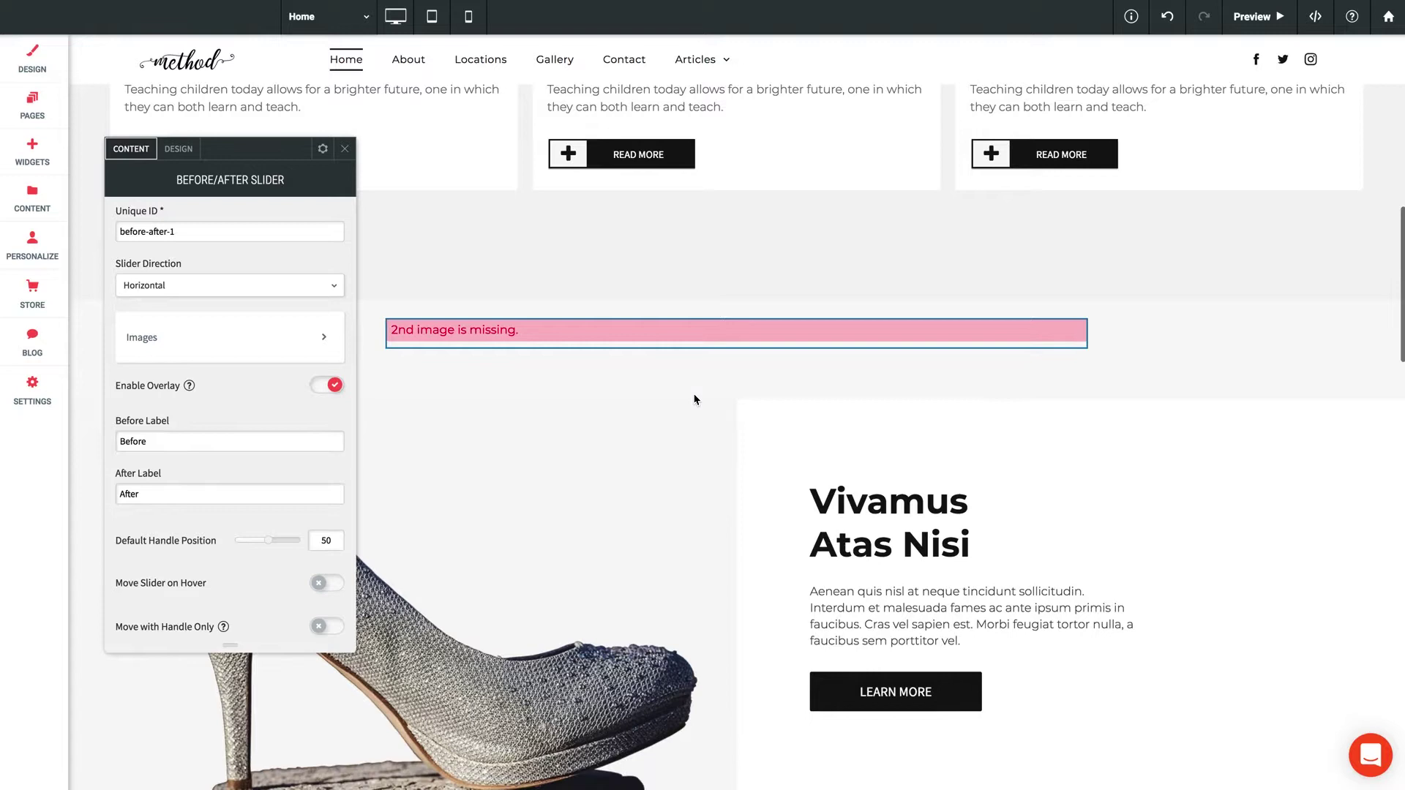
# Upload the colour photo before-pug-1500.jpg as the Second Image.
pyautogui.click(282, 343)
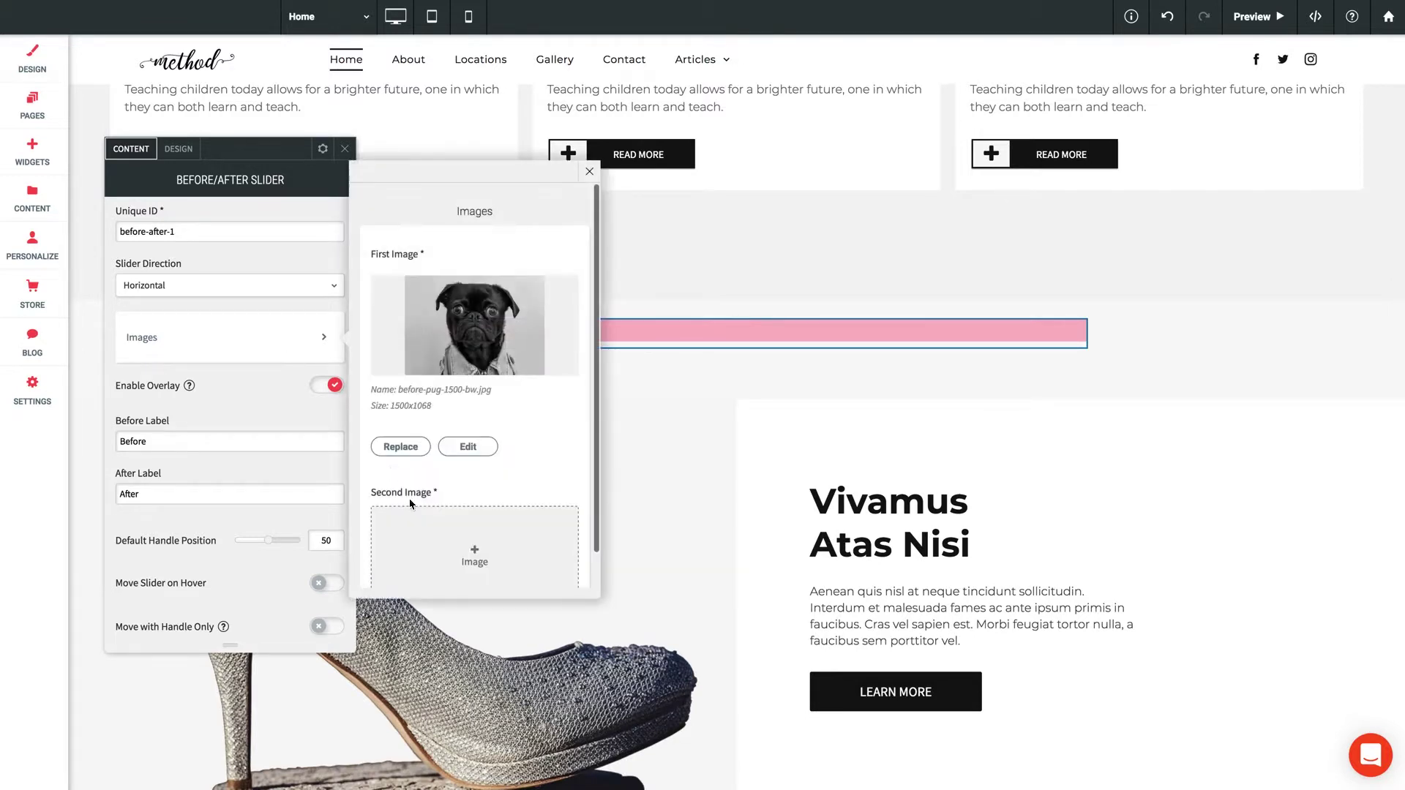
pyautogui.click(468, 560)
pyautogui.click(652, 697)
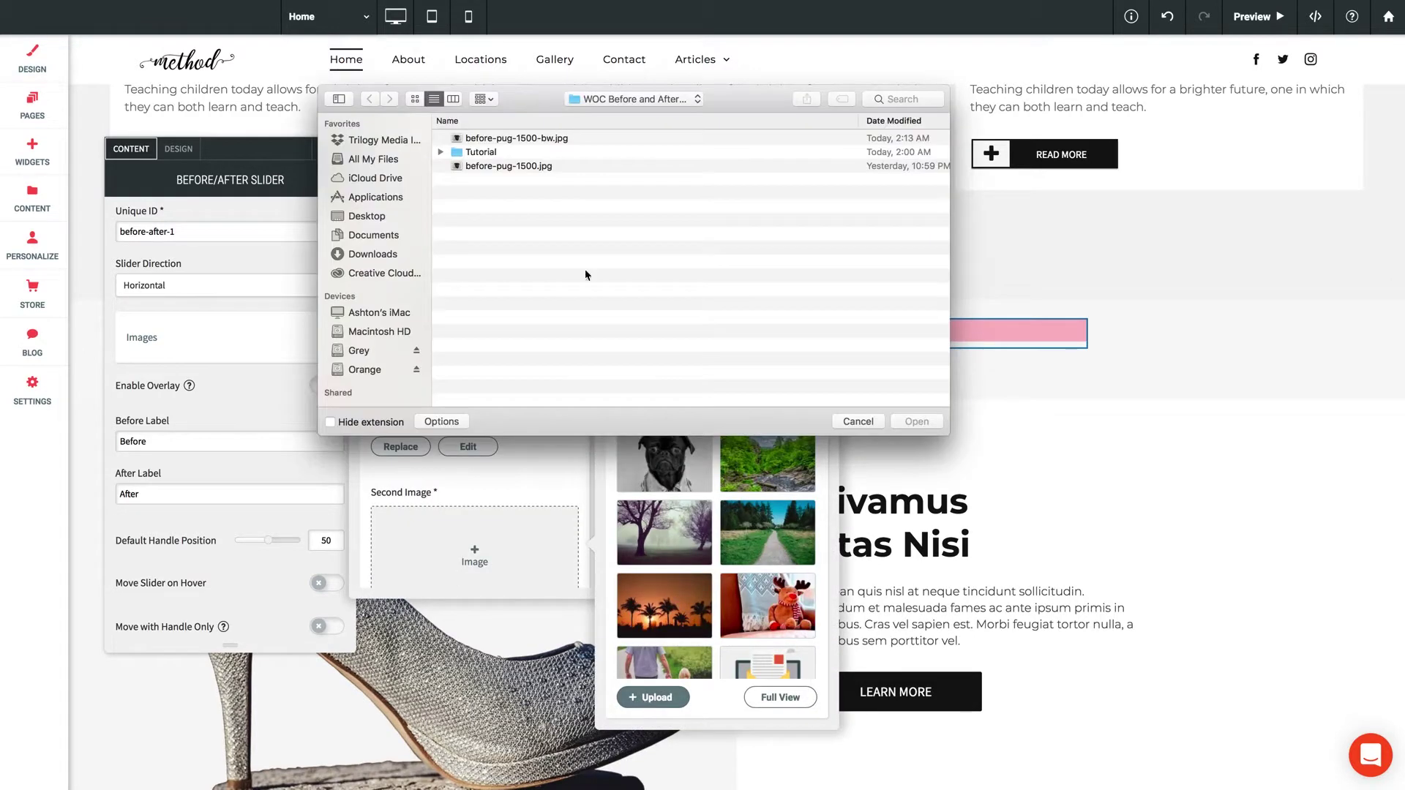
pyautogui.click(532, 165)
pyautogui.click(916, 421)
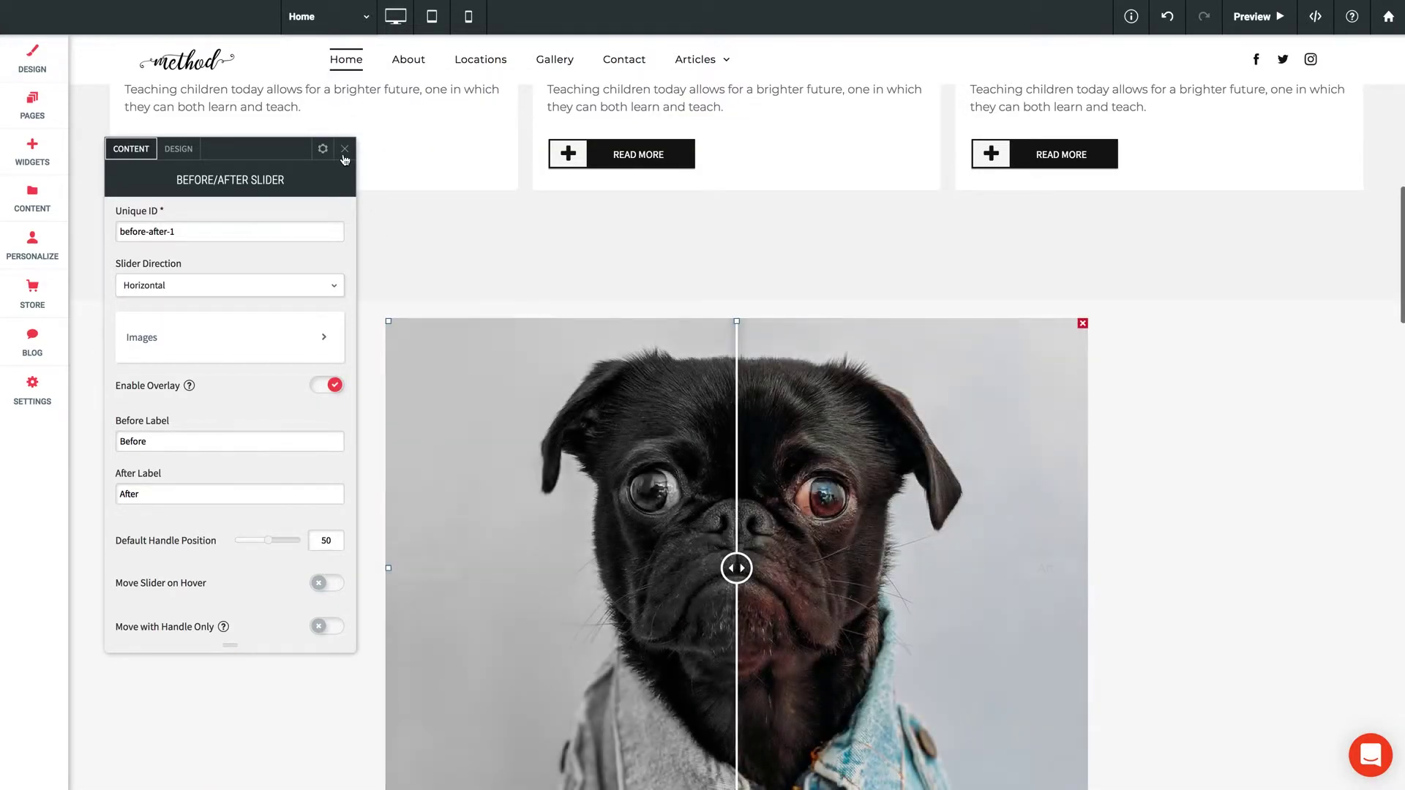
pyautogui.scroll(-2, 320, 411)
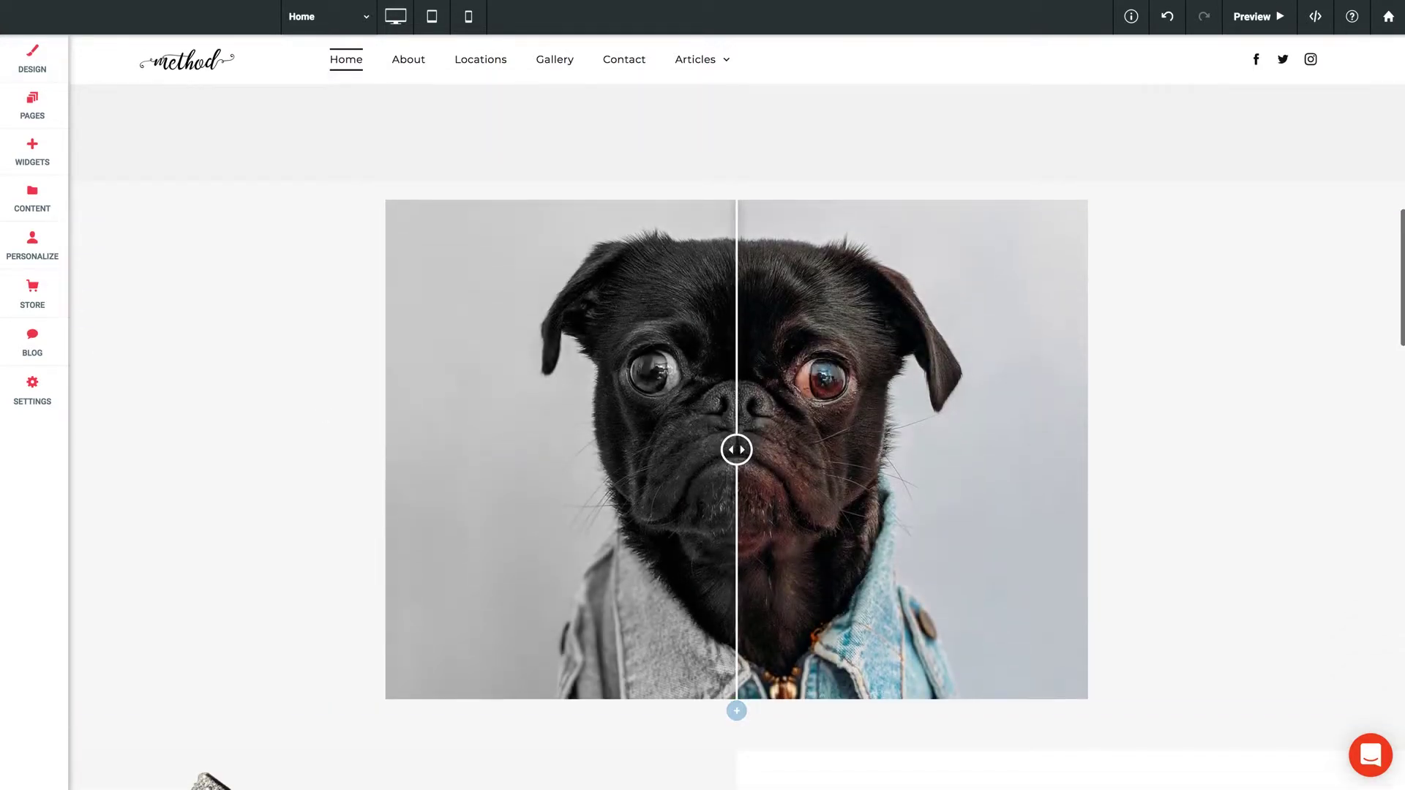
pyautogui.click(1259, 16)
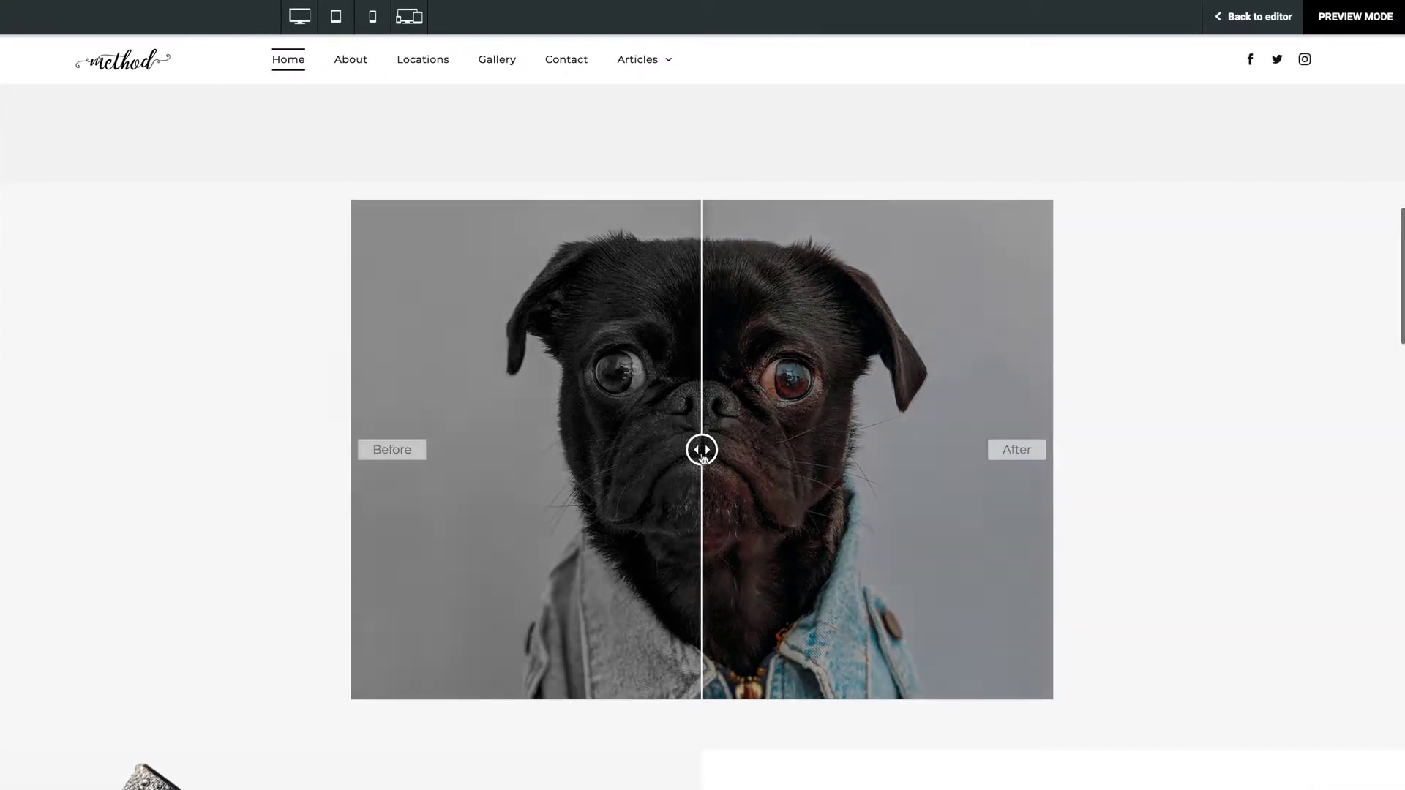
pyautogui.moveTo(701, 449)
pyautogui.mouseDown()
pyautogui.moveTo(831, 451)
pyautogui.moveTo(494, 457)
pyautogui.moveTo(882, 457)
pyautogui.moveTo(695, 457)
pyautogui.mouseUp()
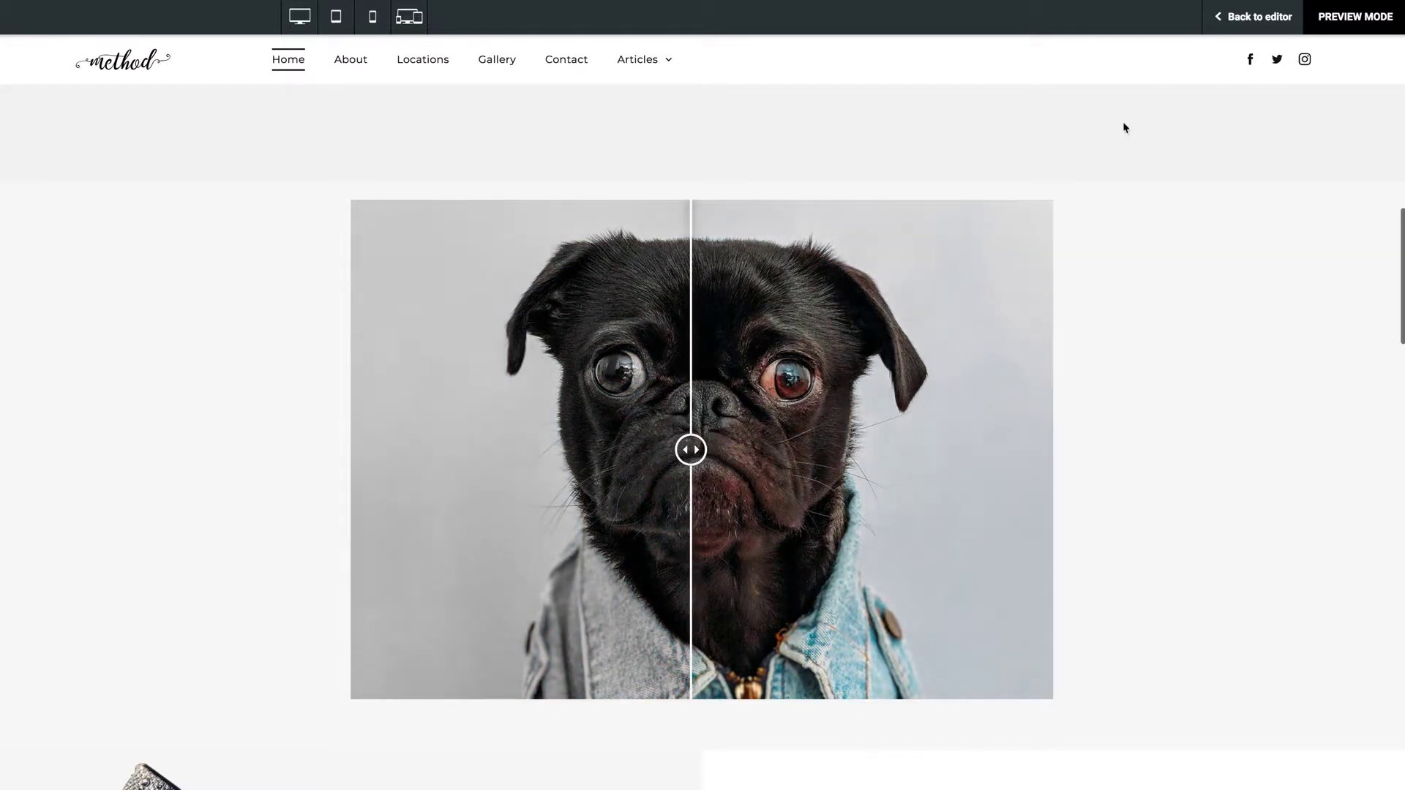
pyautogui.click(1255, 16)
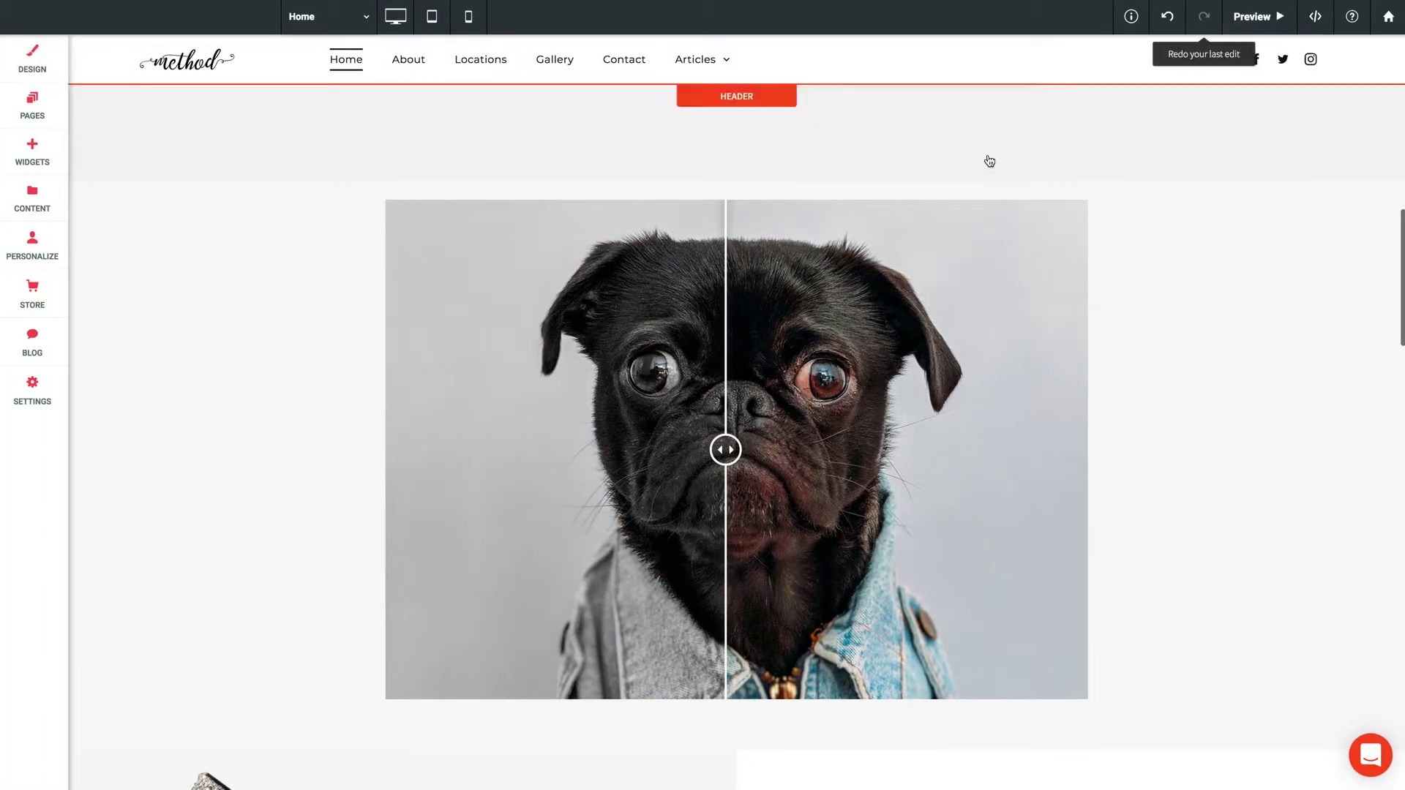
# Switch the pug slider's direction to Vertical.
pyautogui.click(646, 320)
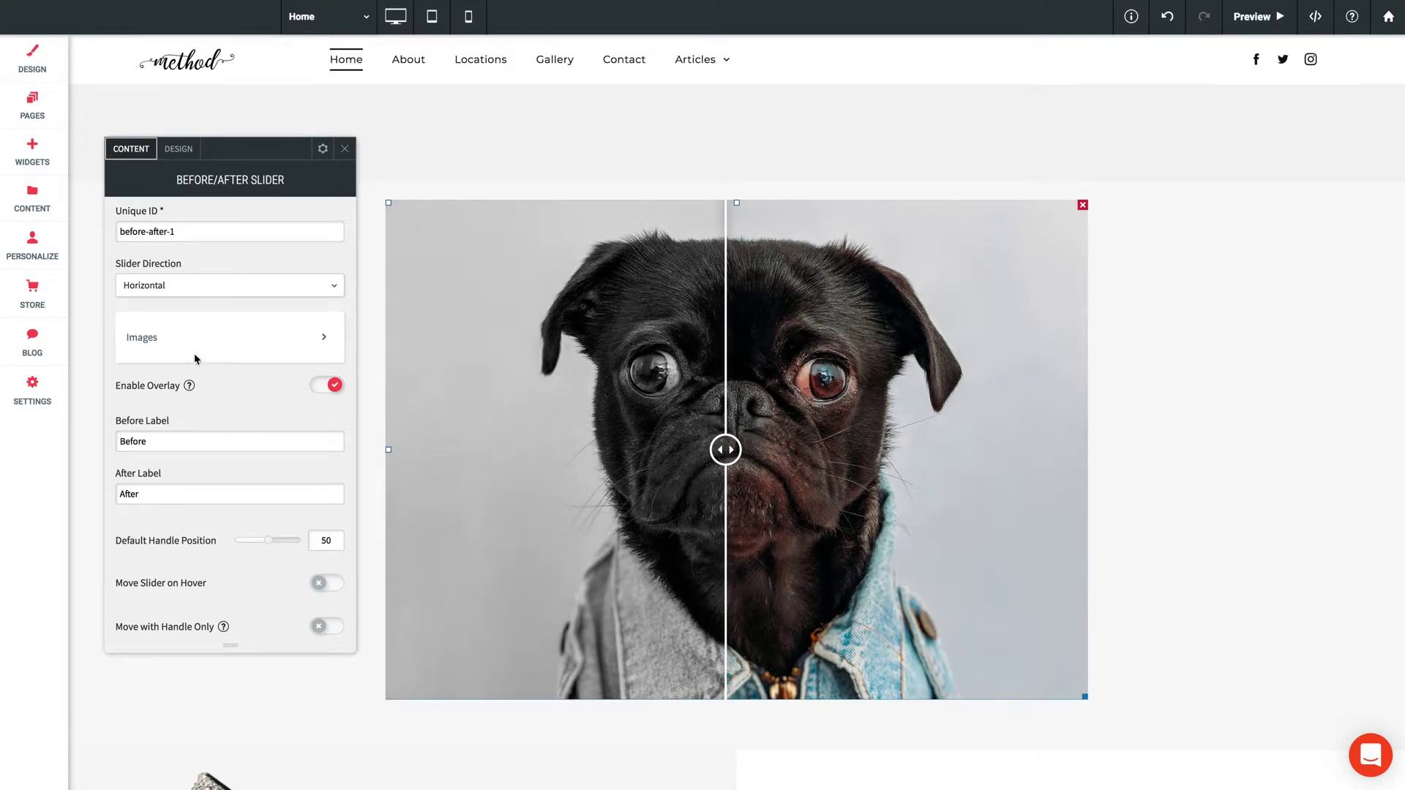
pyautogui.click(182, 285)
pyautogui.click(158, 335)
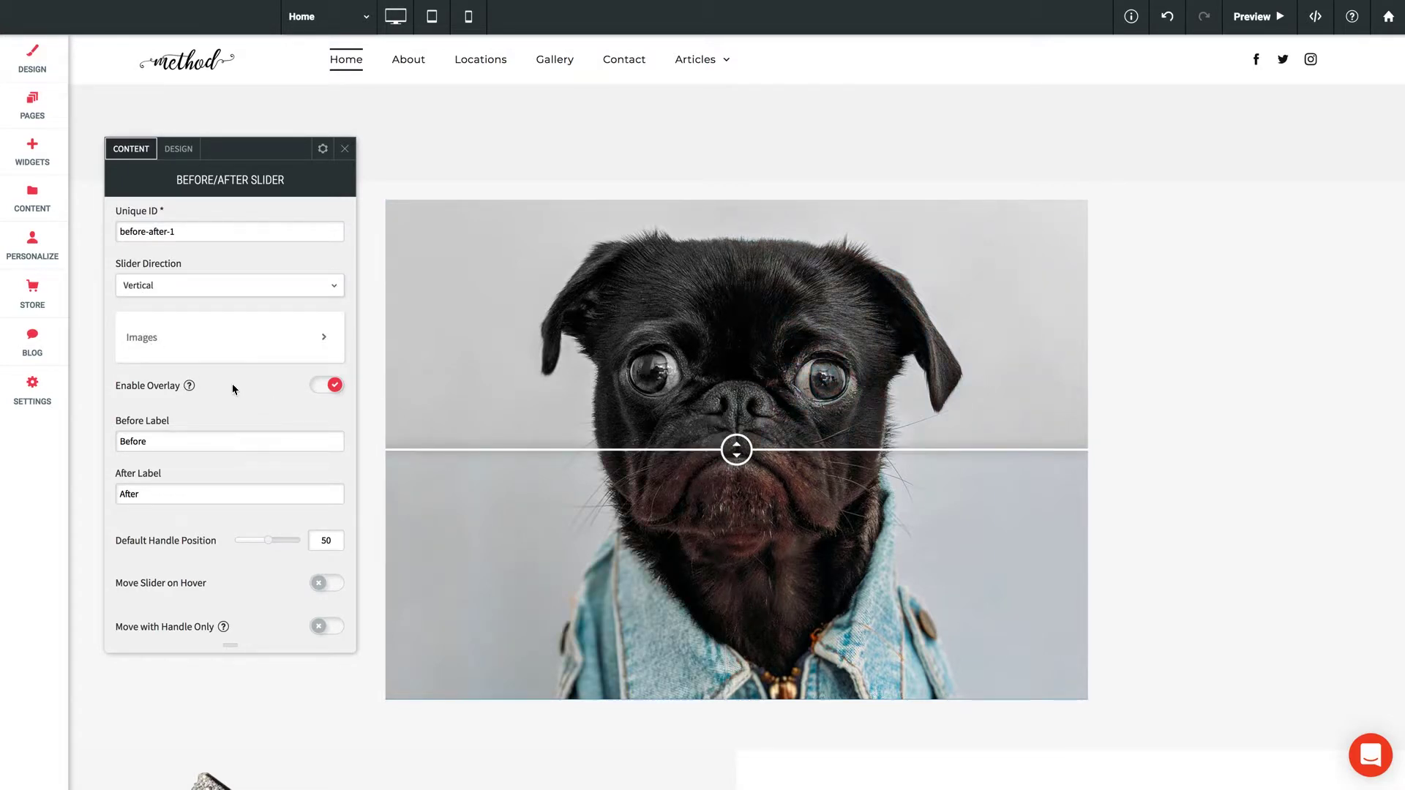
# Set the Default Handle Position to 51.
pyautogui.scroll(-3, 234, 384)
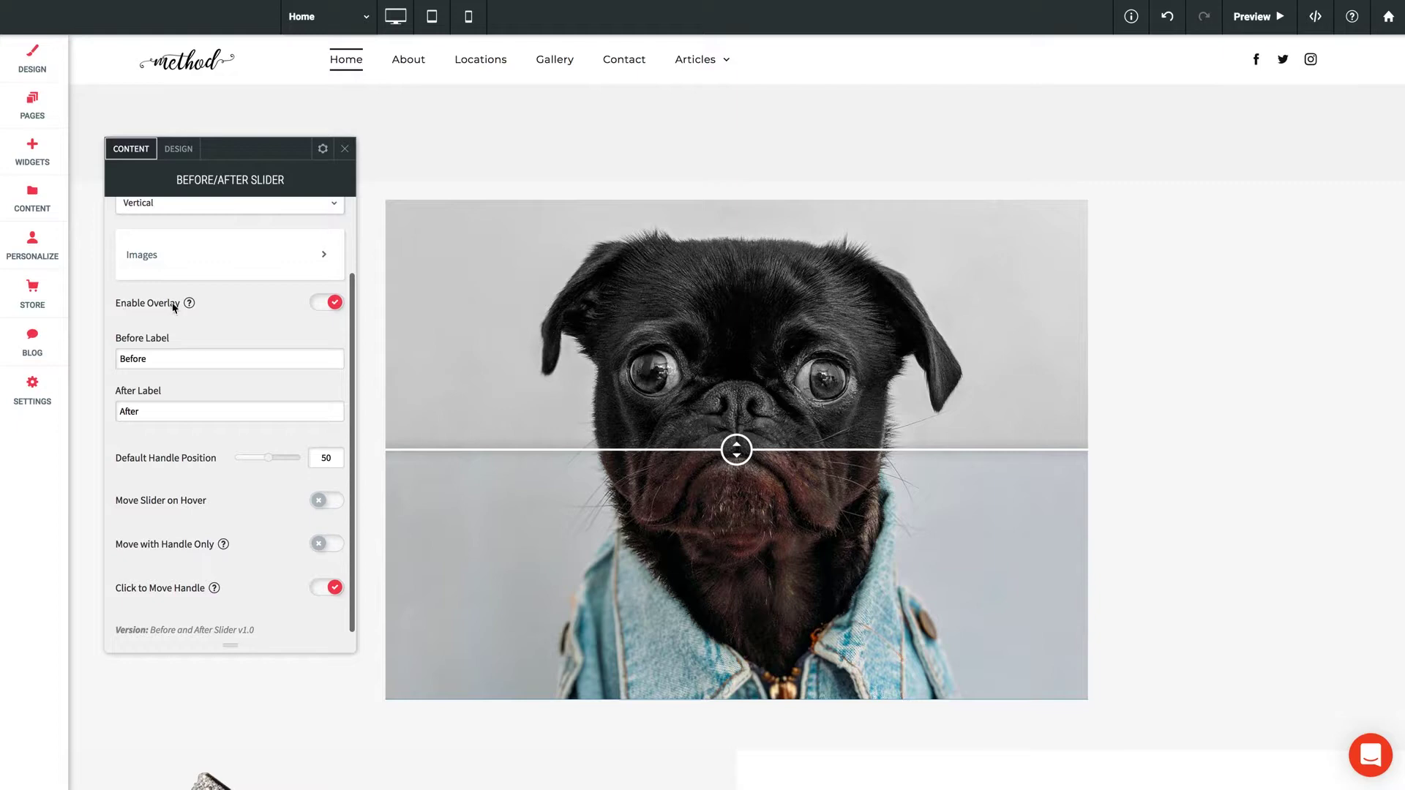
pyautogui.moveTo(558, 323)
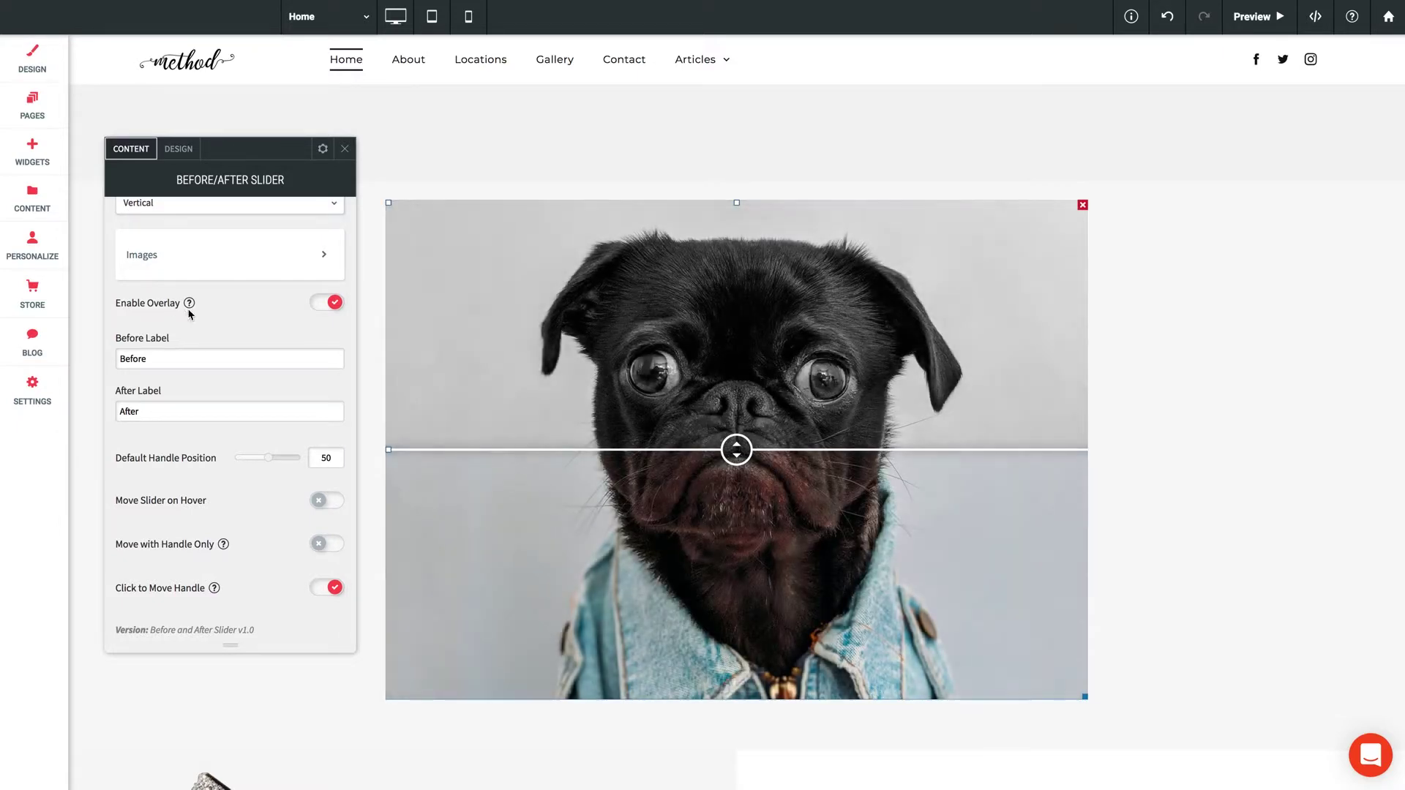
pyautogui.moveTo(724, 316)
pyautogui.scroll(-1, 251, 306)
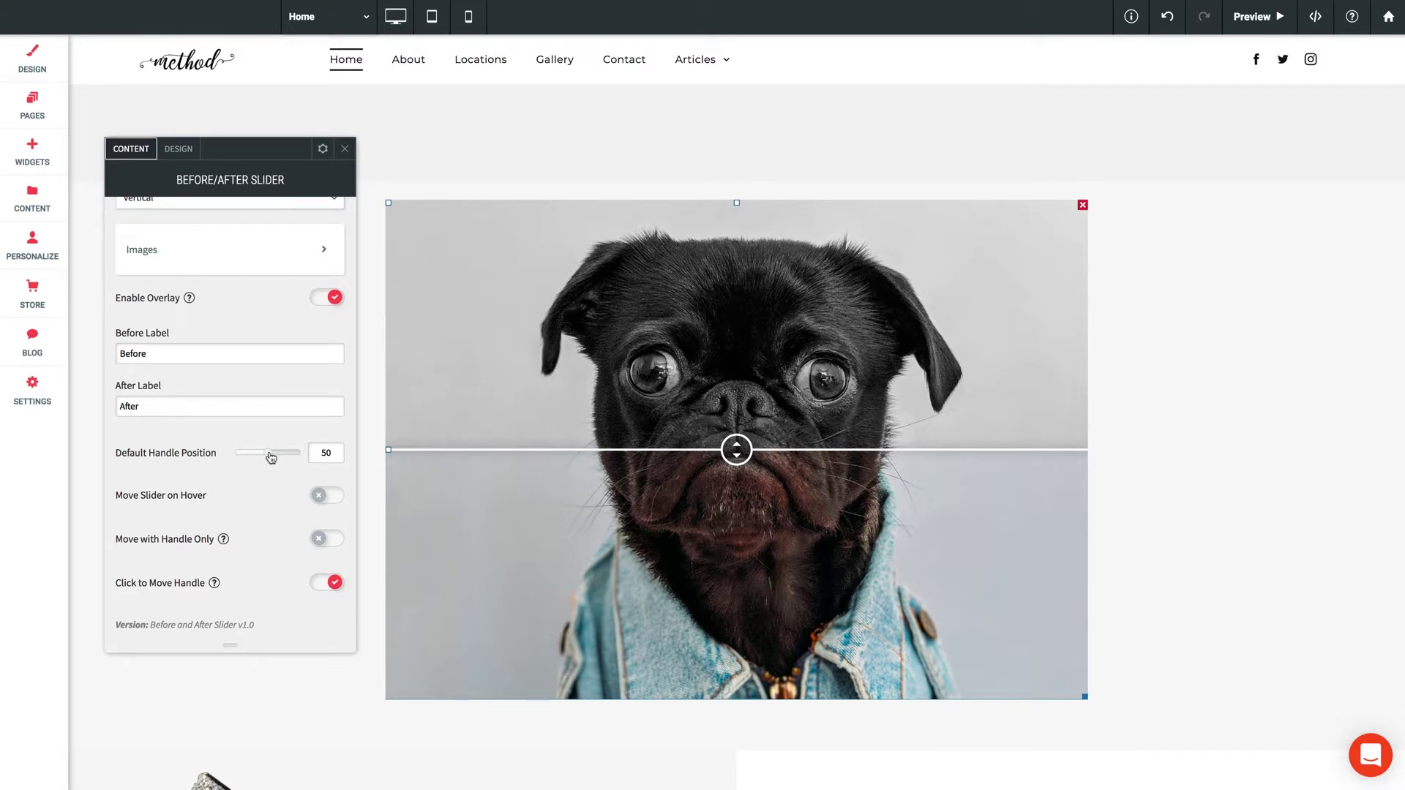
pyautogui.moveTo(270, 454)
pyautogui.mouseDown()
pyautogui.moveTo(252, 455)
pyautogui.moveTo(292, 455)
pyautogui.moveTo(273, 458)
pyautogui.mouseUp()
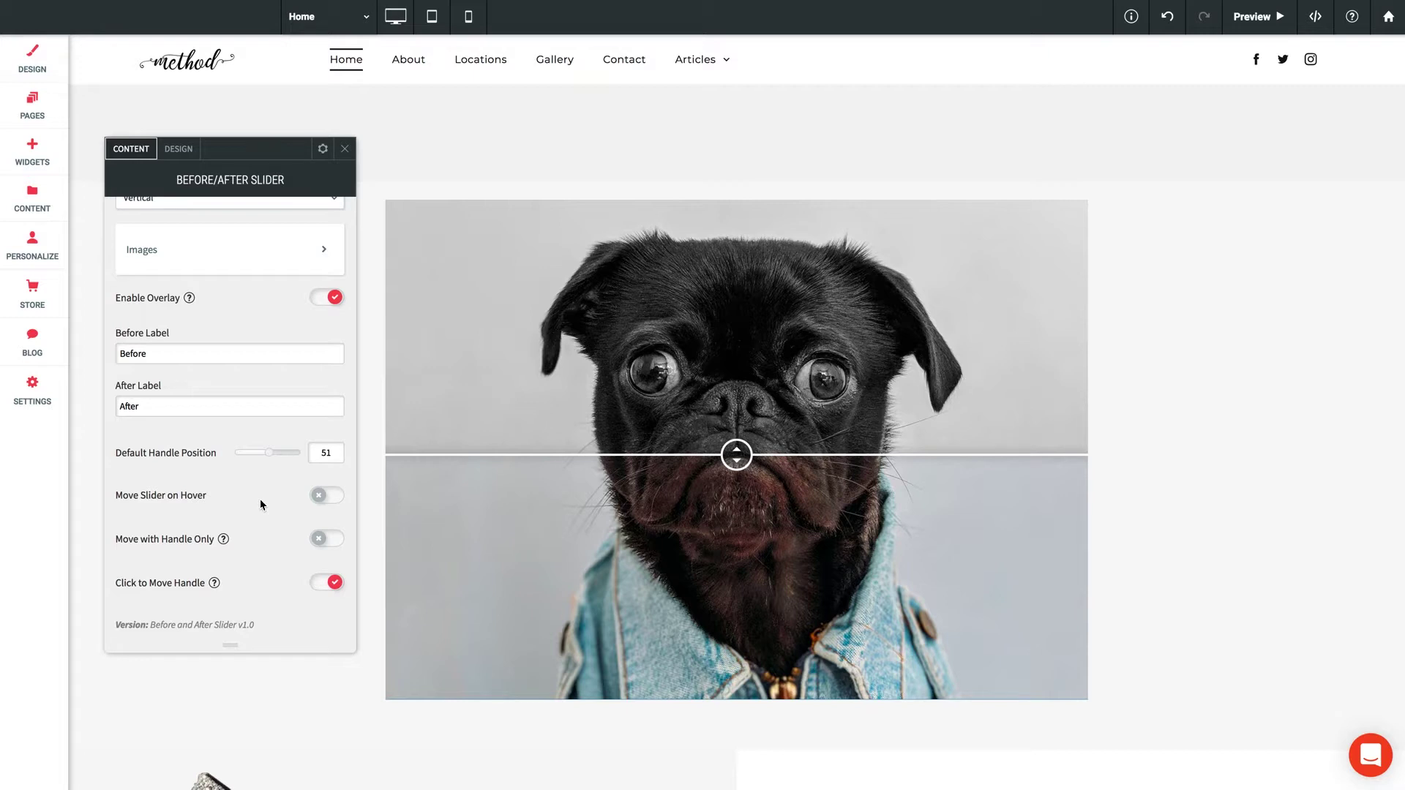
# Enable Move Slider on Hover and bring up the slider's DESIGN settings.
pyautogui.click(316, 495)
pyautogui.click(180, 150)
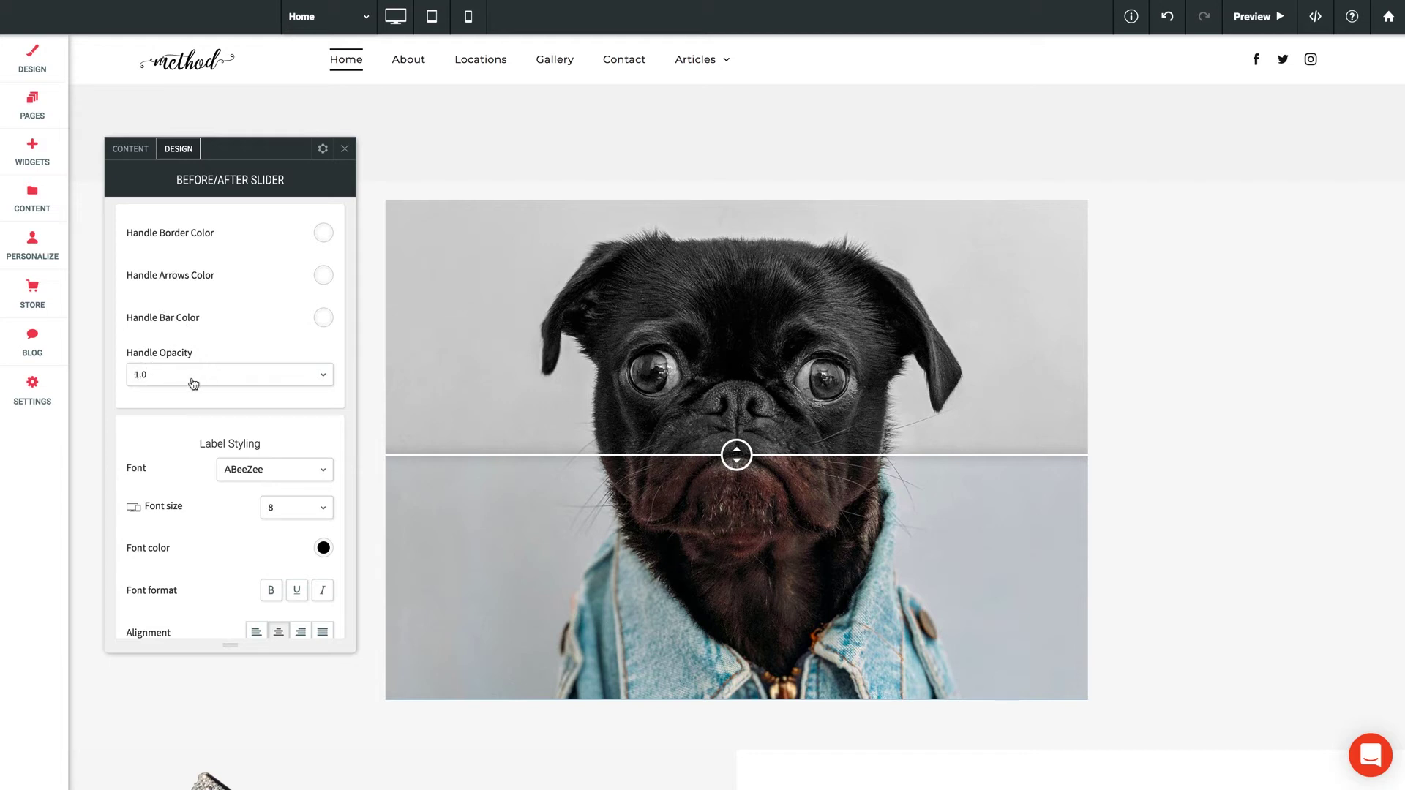
# Look over the DESIGN settings, then close the Before/After Slider panel.
pyautogui.scroll(-2, 173, 414)
pyautogui.scroll(-5, 173, 415)
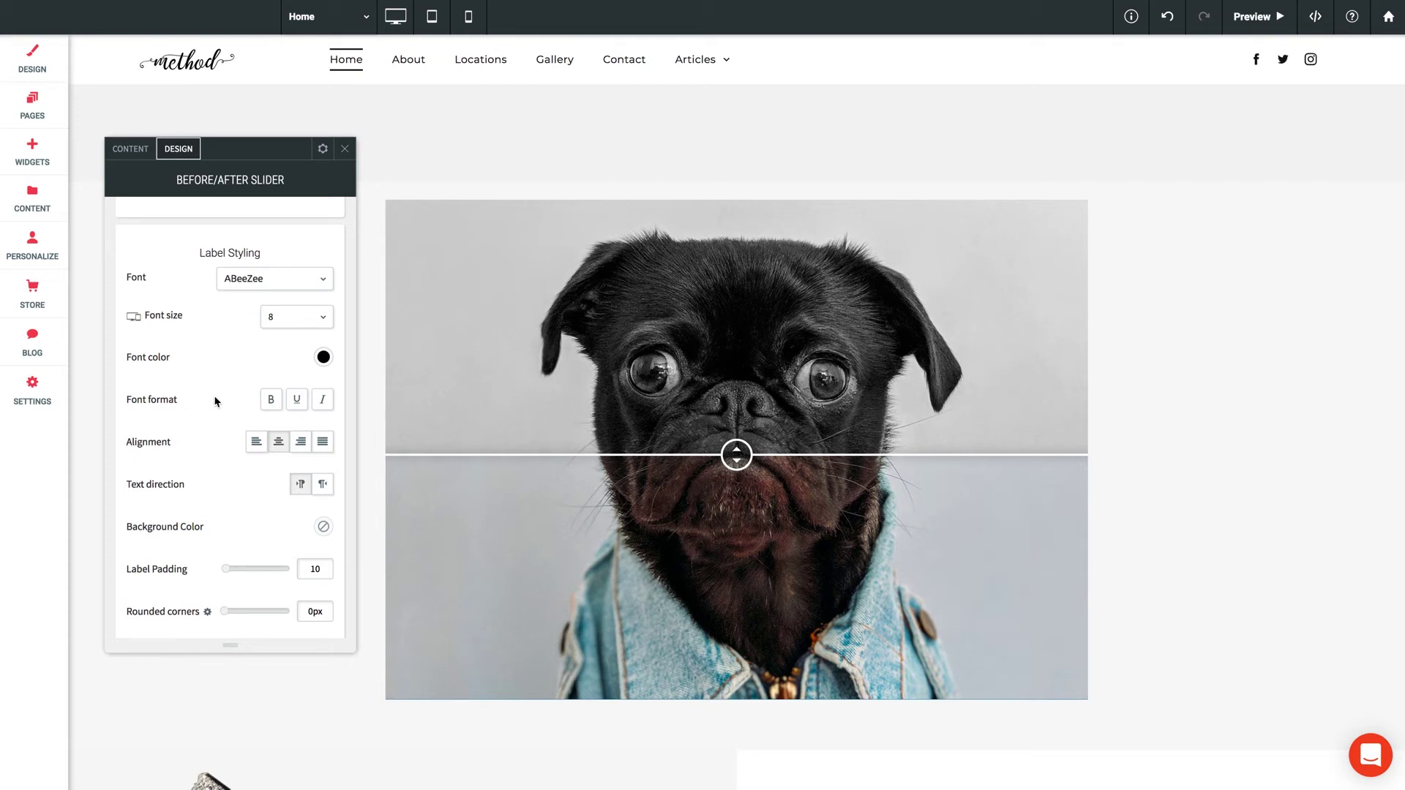
pyautogui.scroll(-4, 210, 454)
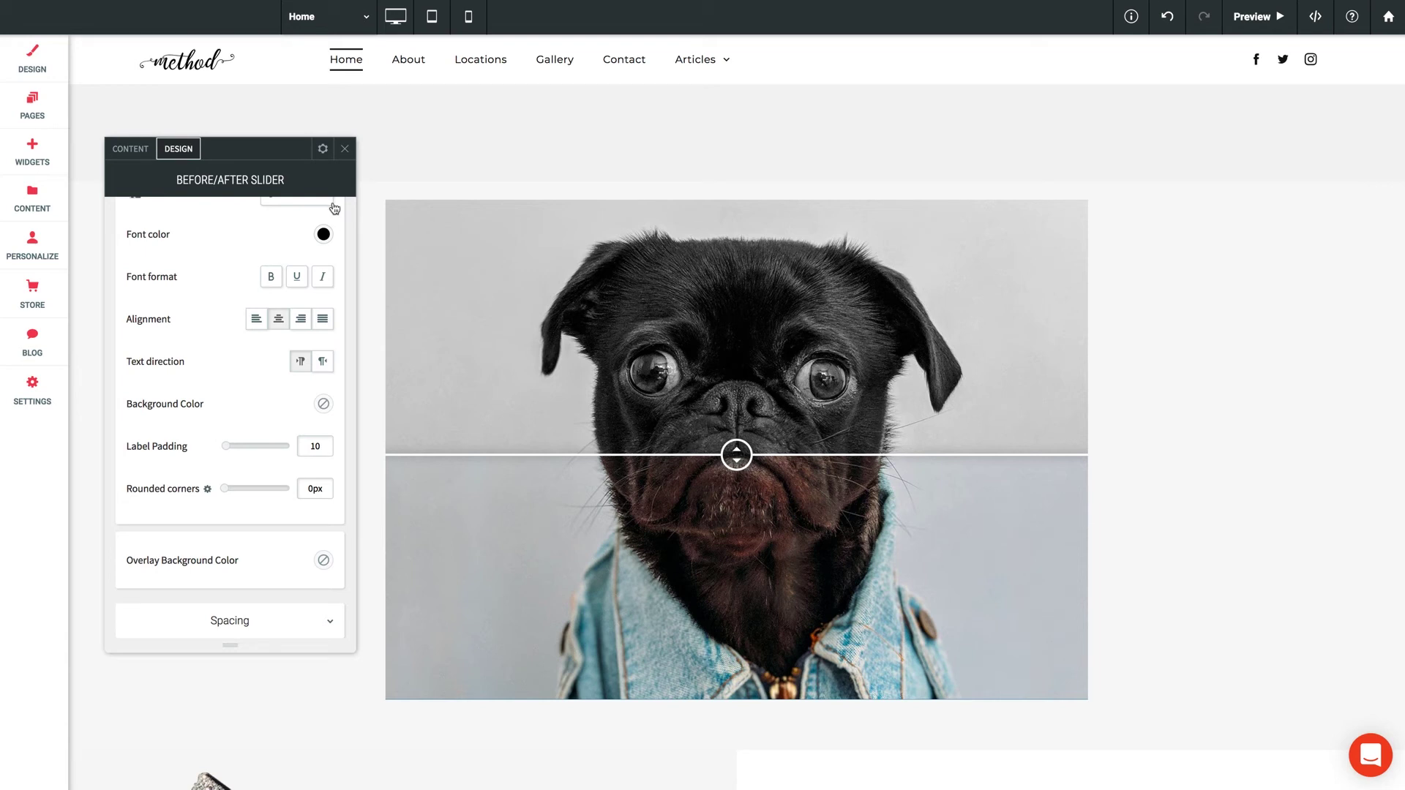
pyautogui.click(344, 148)
pyautogui.click(1255, 16)
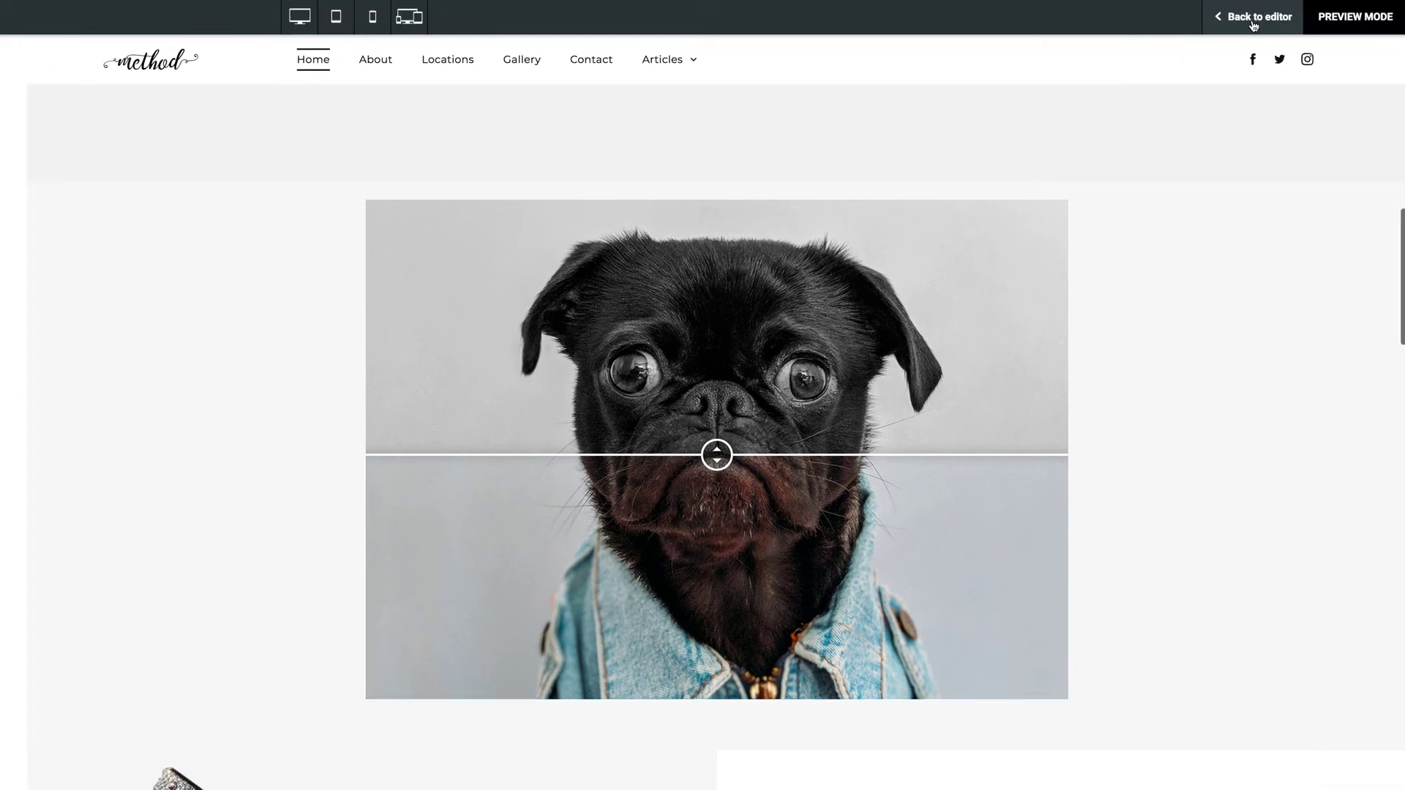
pyautogui.moveTo(716, 393); pyautogui.dragTo(313, 194)
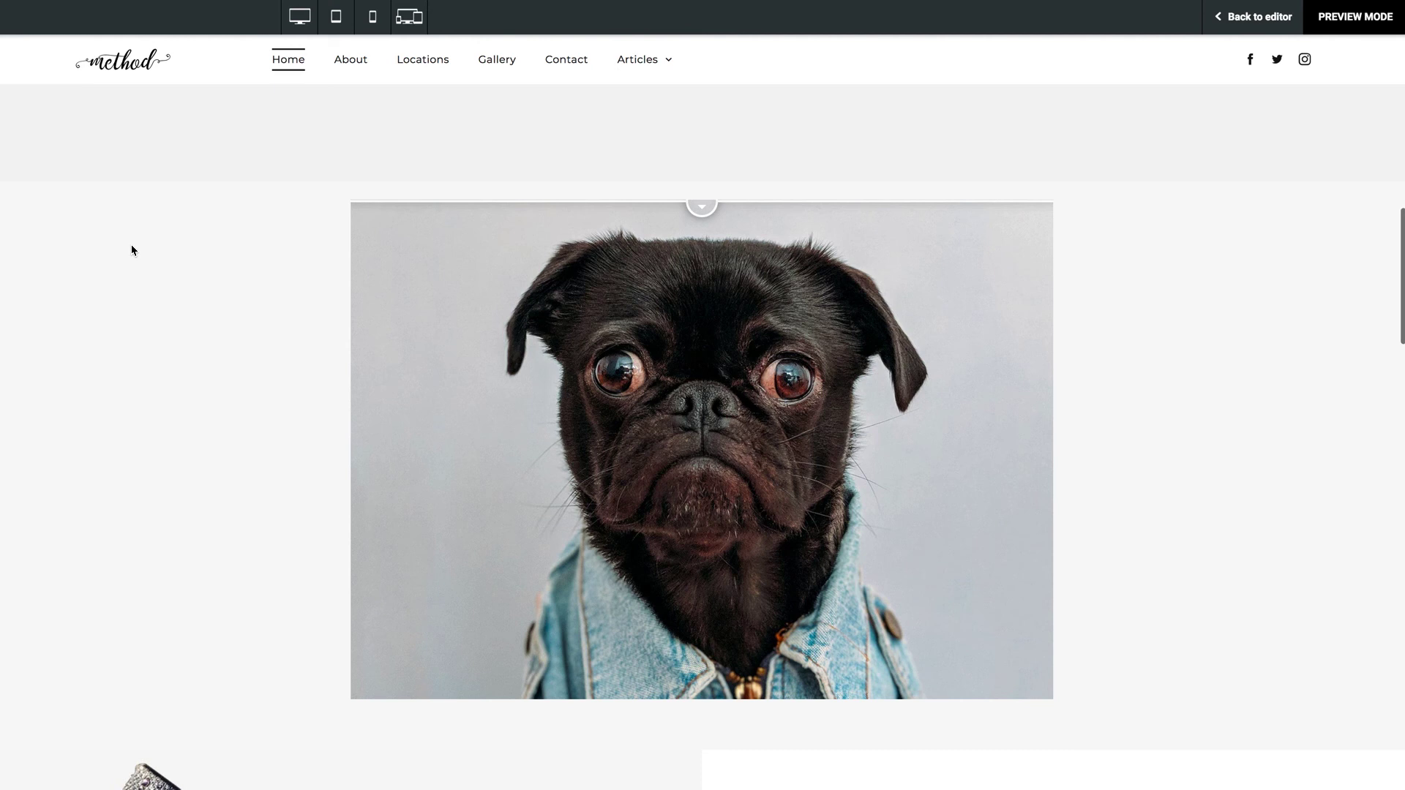